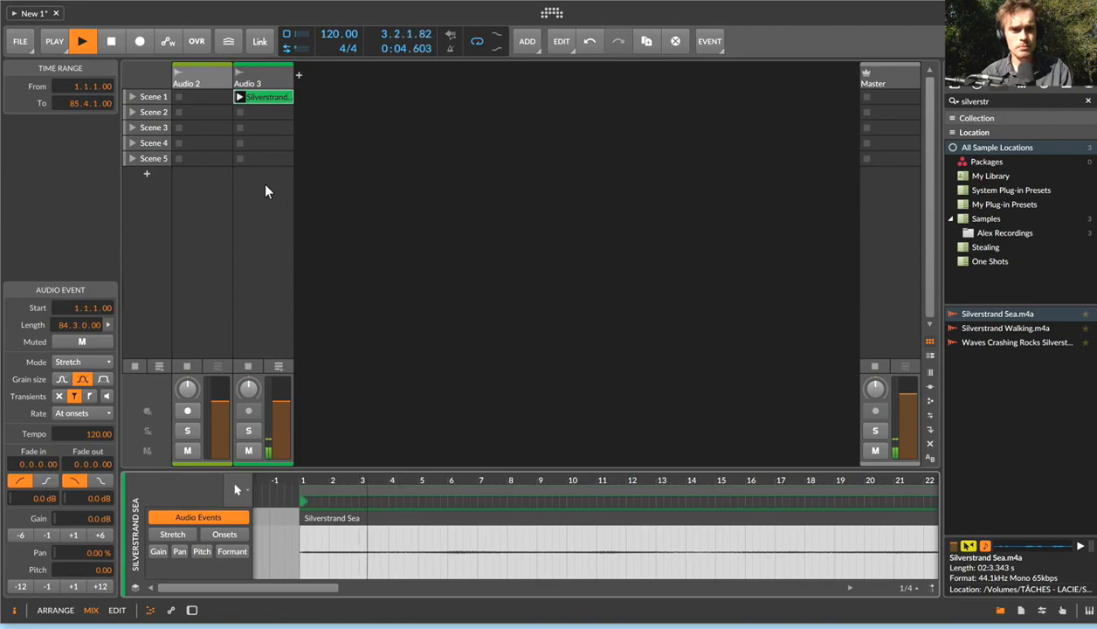
Delete the empty audio track, keeping the one with the Silverstrand Sea clip, and stop playback.
left_click(195, 75)
key("BackSpace")
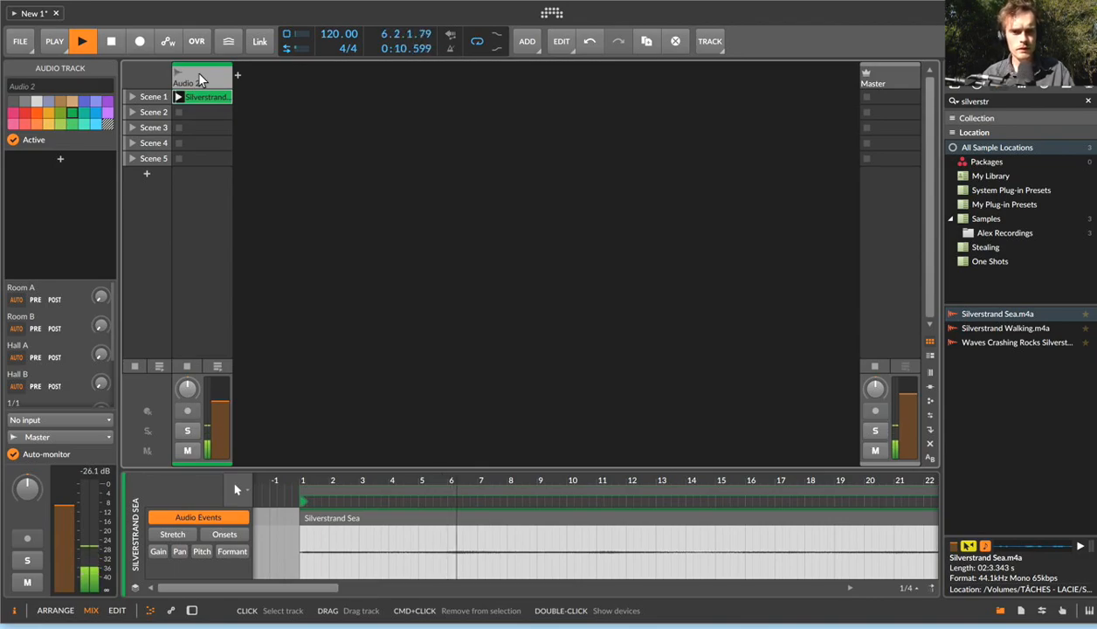
key("space")
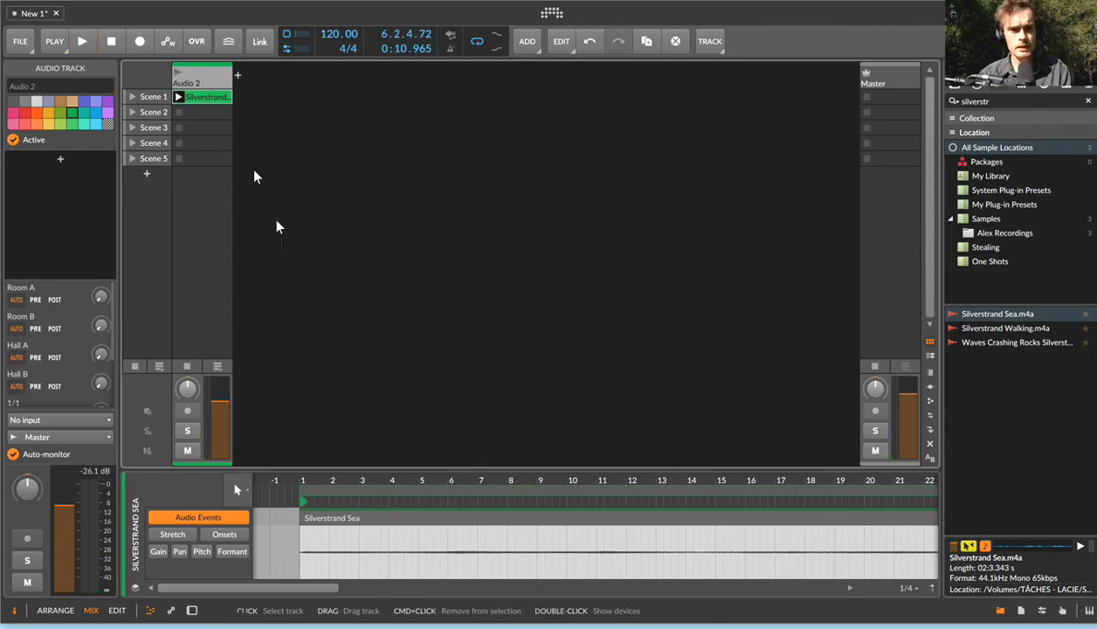
key("super+shift+t")
left_click(267, 74)
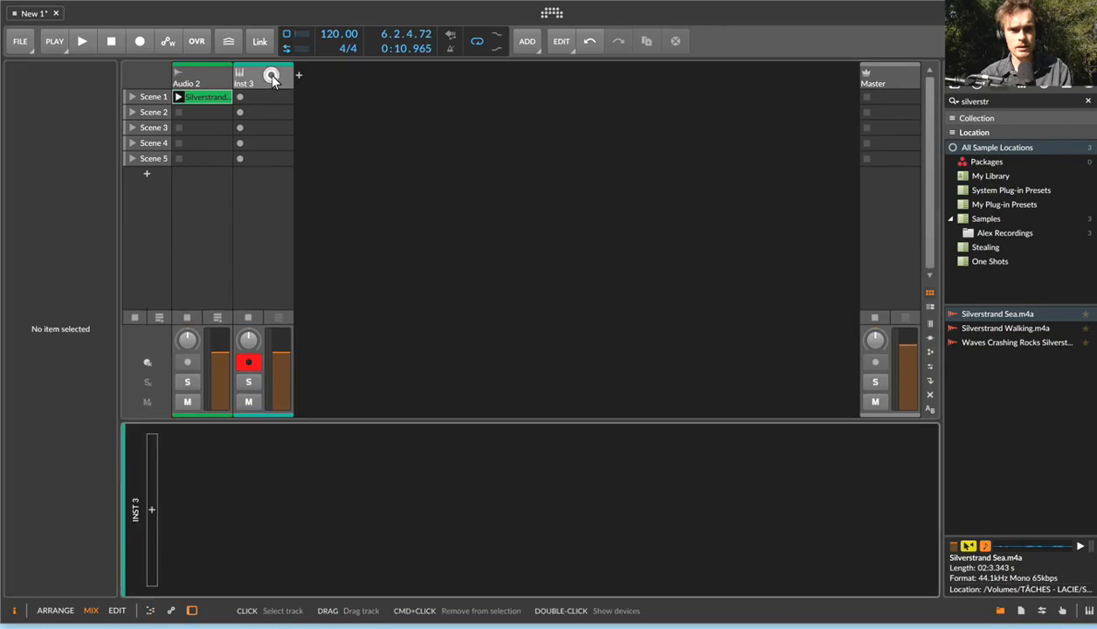
left_click_drag(1012, 315, 570, 509)
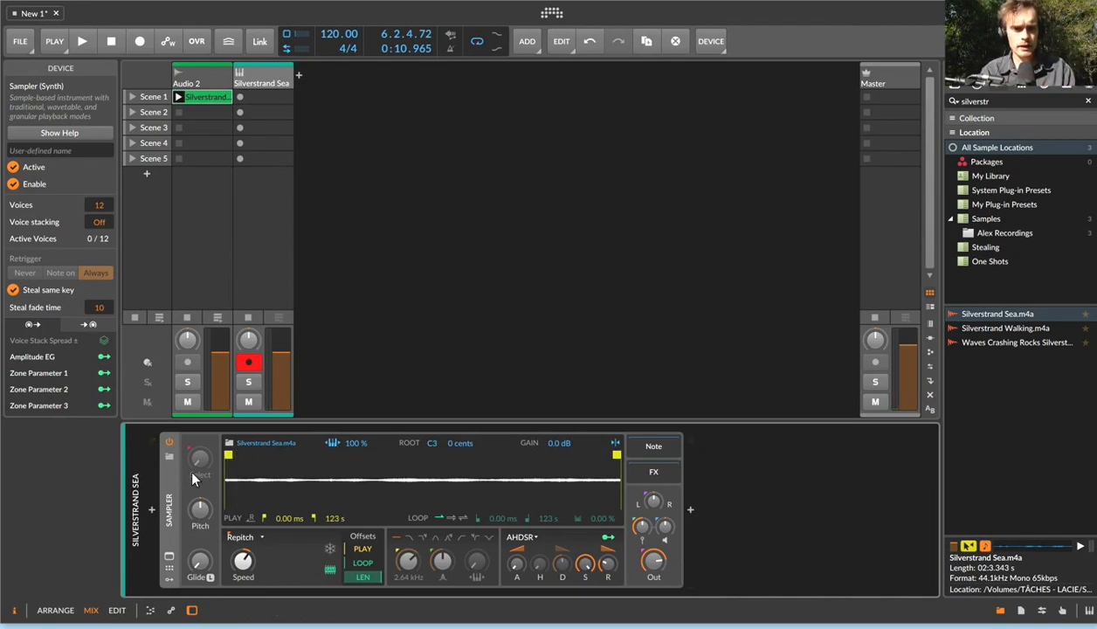
key("Delete")
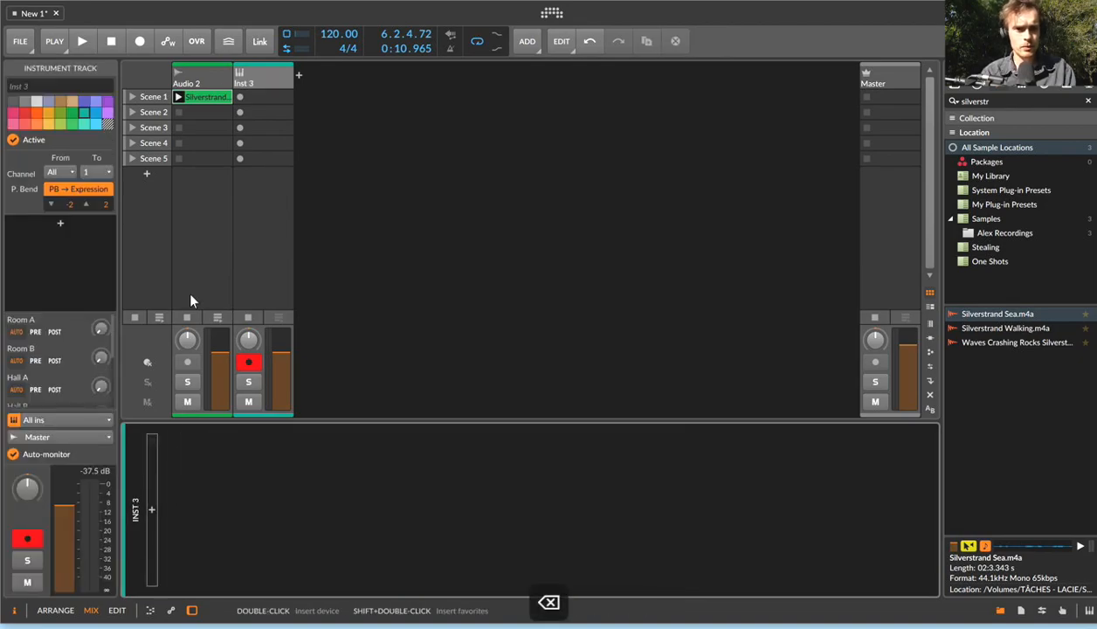
left_click(210, 73)
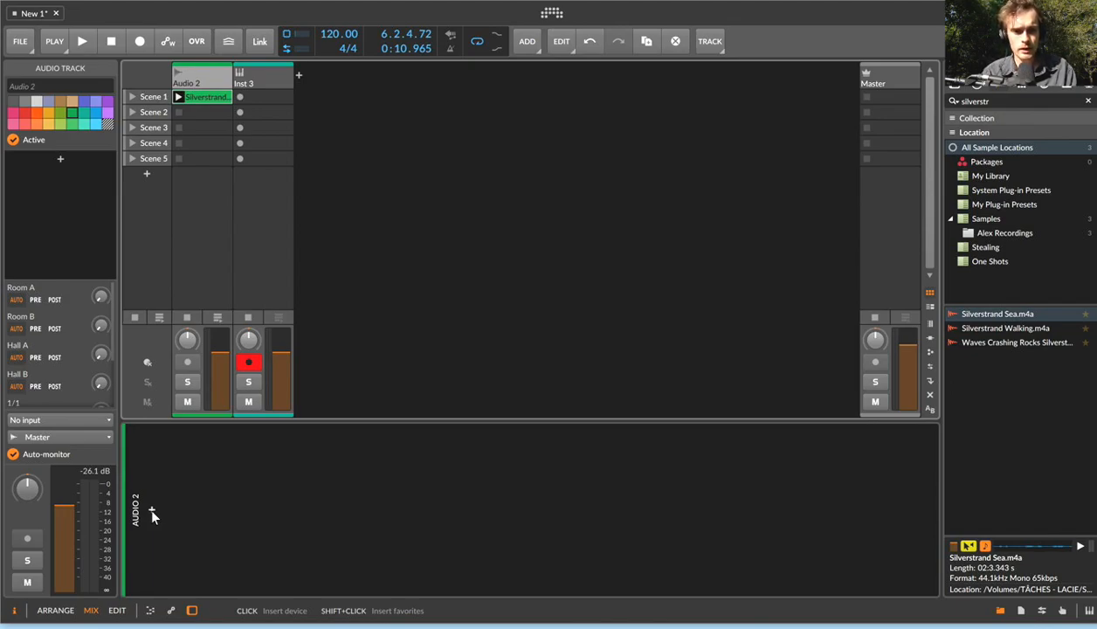
left_click(245, 77)
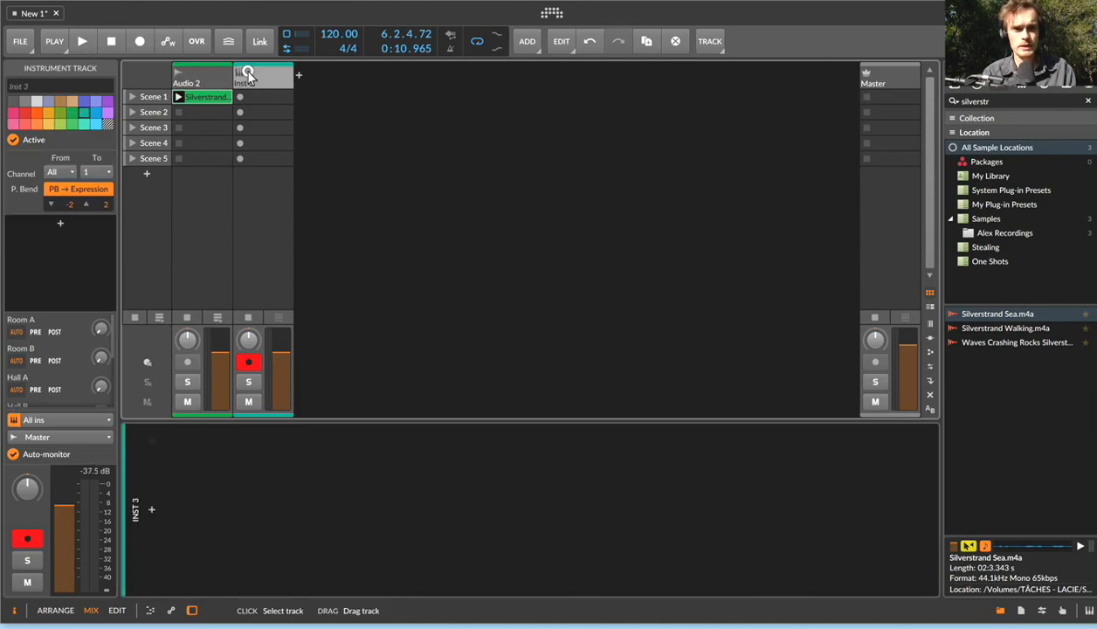
key("BackSpace")
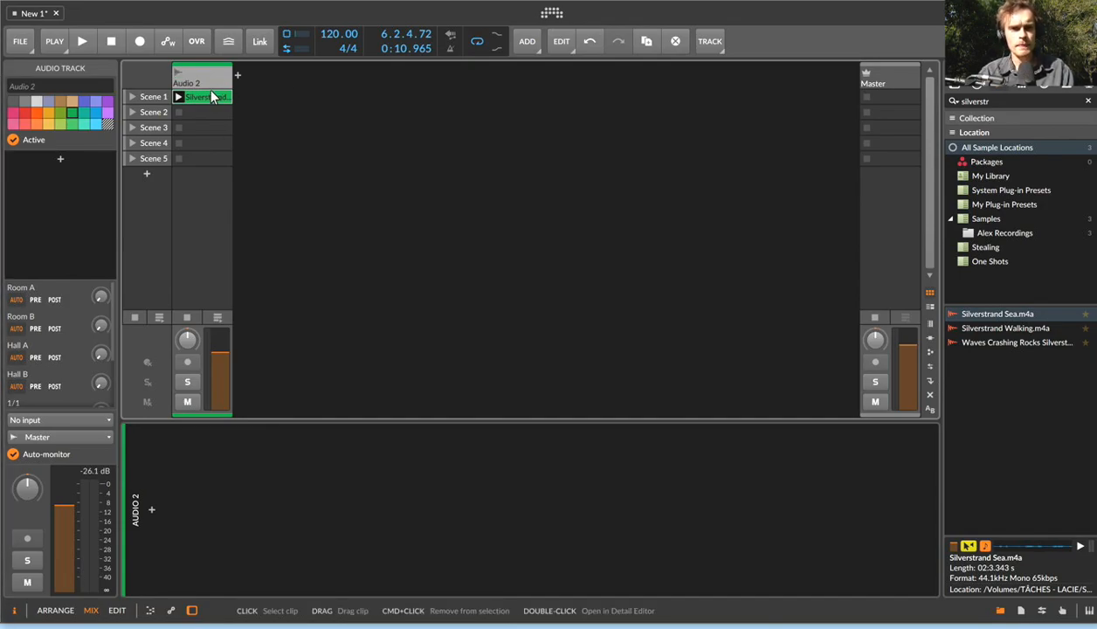
Add an EQ-5 device to the Silverstrand Sea audio track and start playback.
left_click(151, 509)
type("eq")
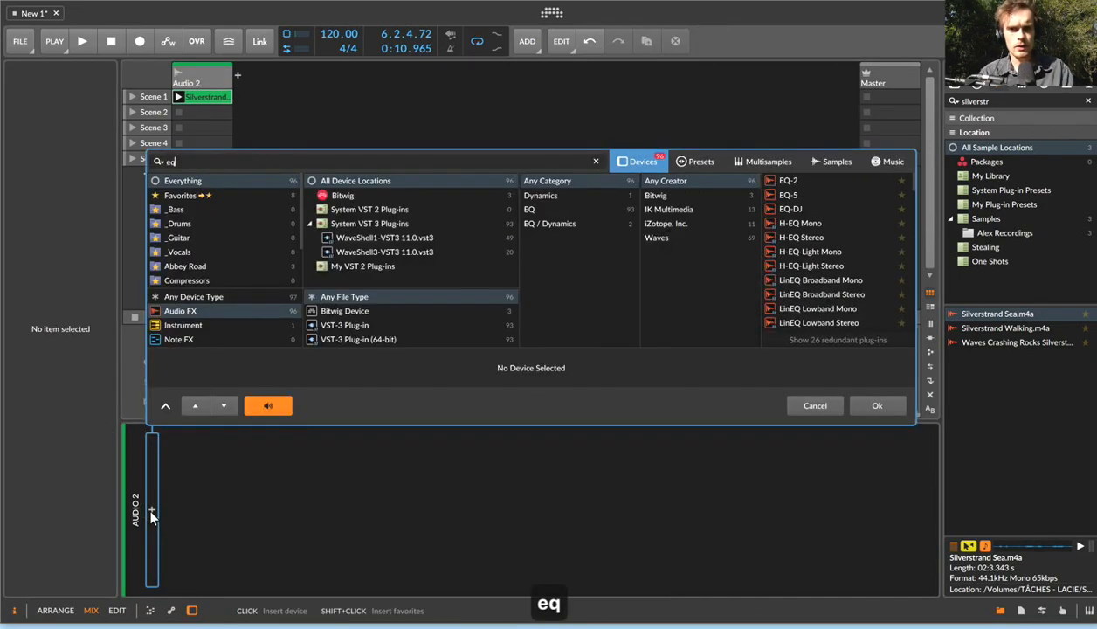
key("Down")
key("Down")
key("Return")
key("space")
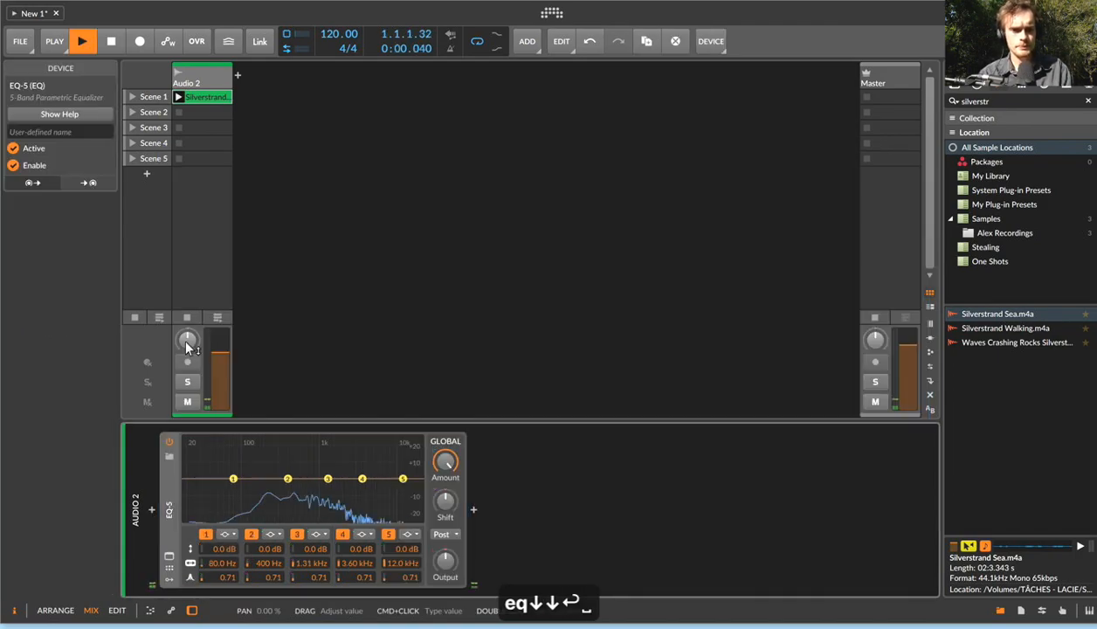
Set EQ-5 band 3 to 440 Hz with a Q of 39.81 and a gain of +24.0 dB.
double_click(311, 563)
type(".44")
key("Return")
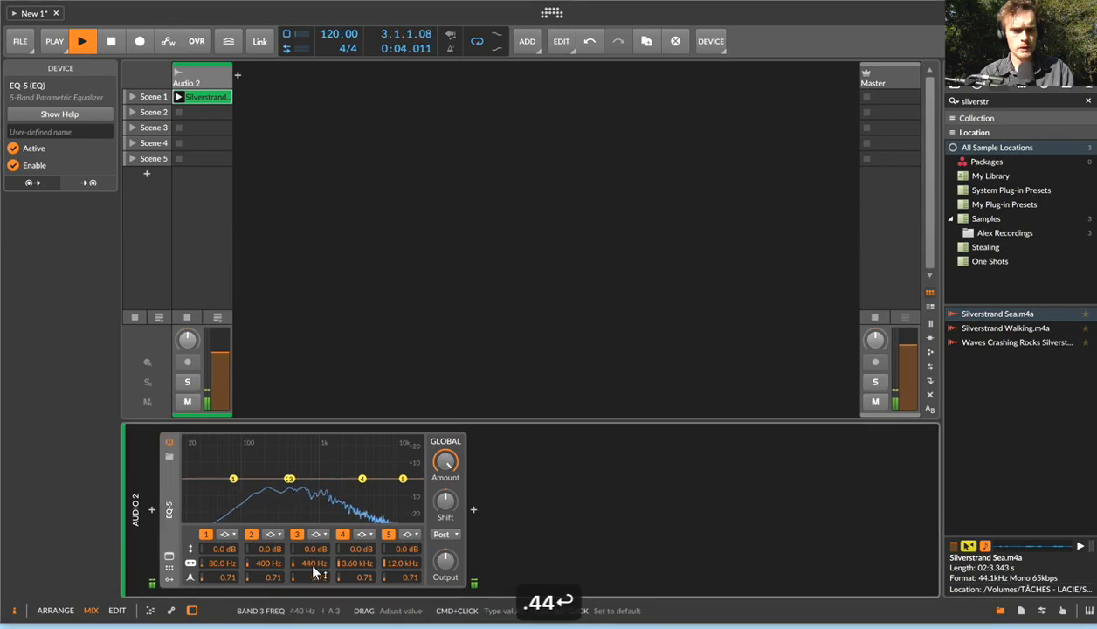
left_click_drag(311, 578, 308, 559)
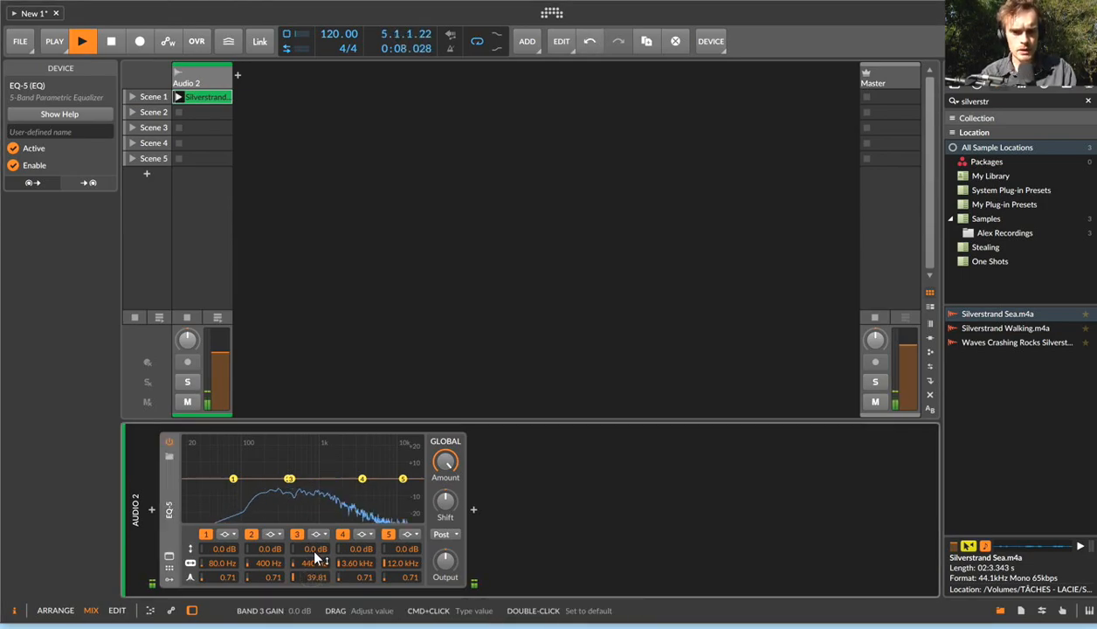
left_click_drag(315, 550, 313, 549)
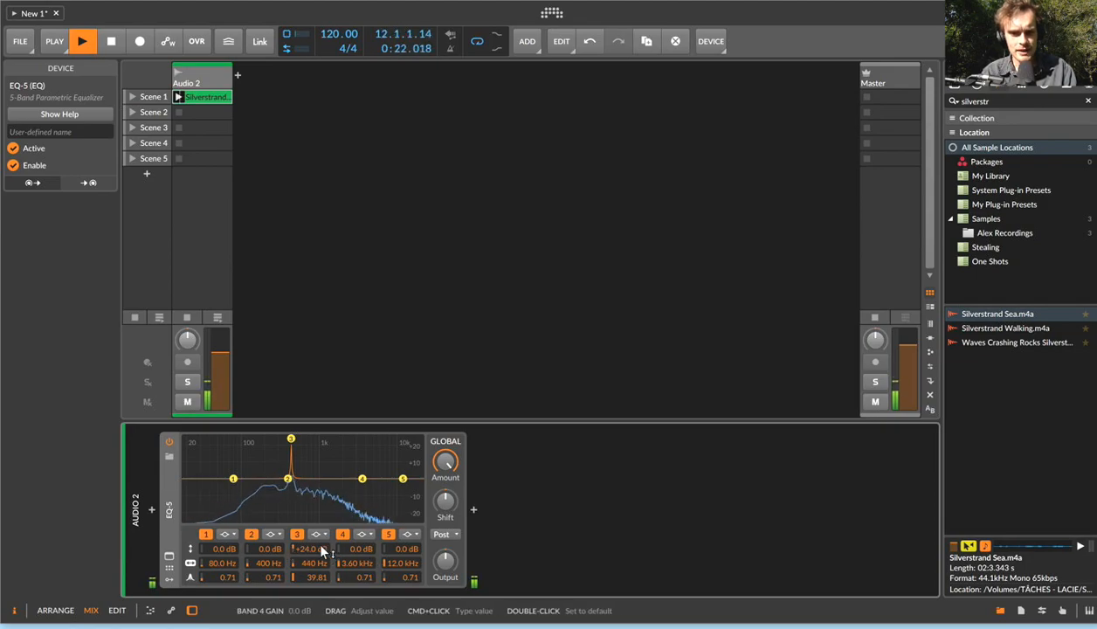
Duplicate the EQ-5 and set the copy's band 3 gain to +12 dB.
key("super+d")
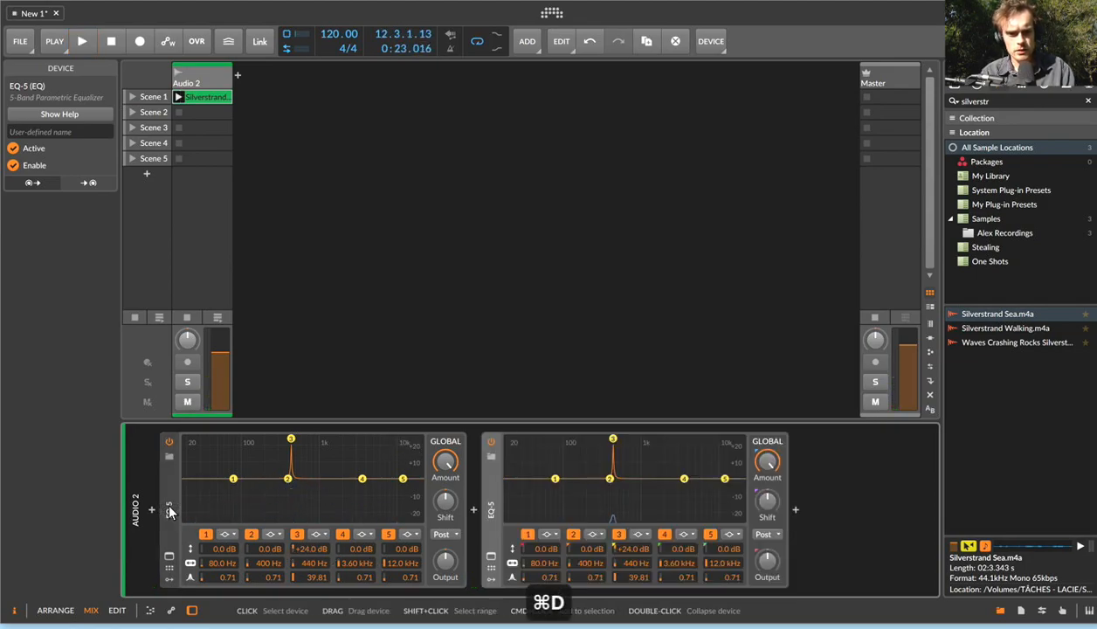
double_click(631, 548)
type("12")
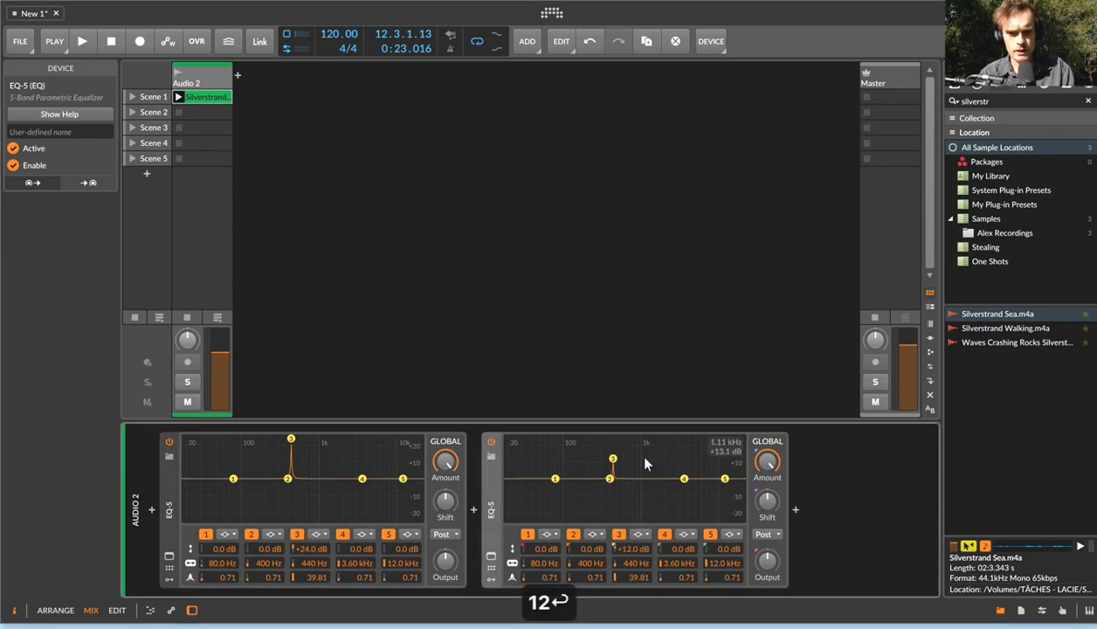
Compare the sound with the second EQ-5 bypassed and re-enabled during playback.
left_click(492, 442)
key("space")
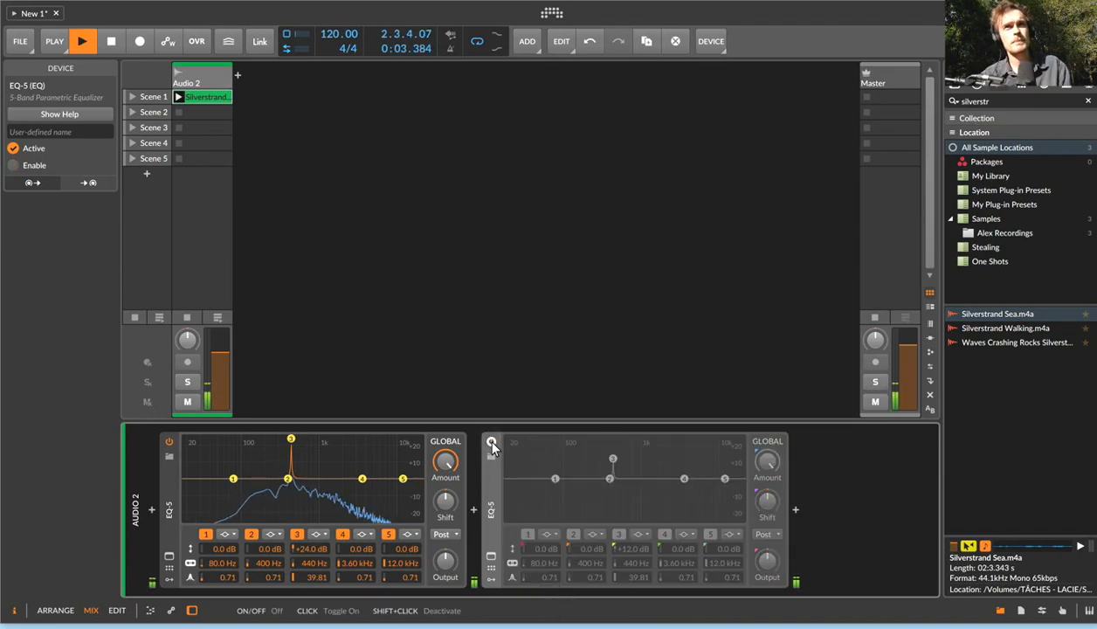
left_click(491, 442)
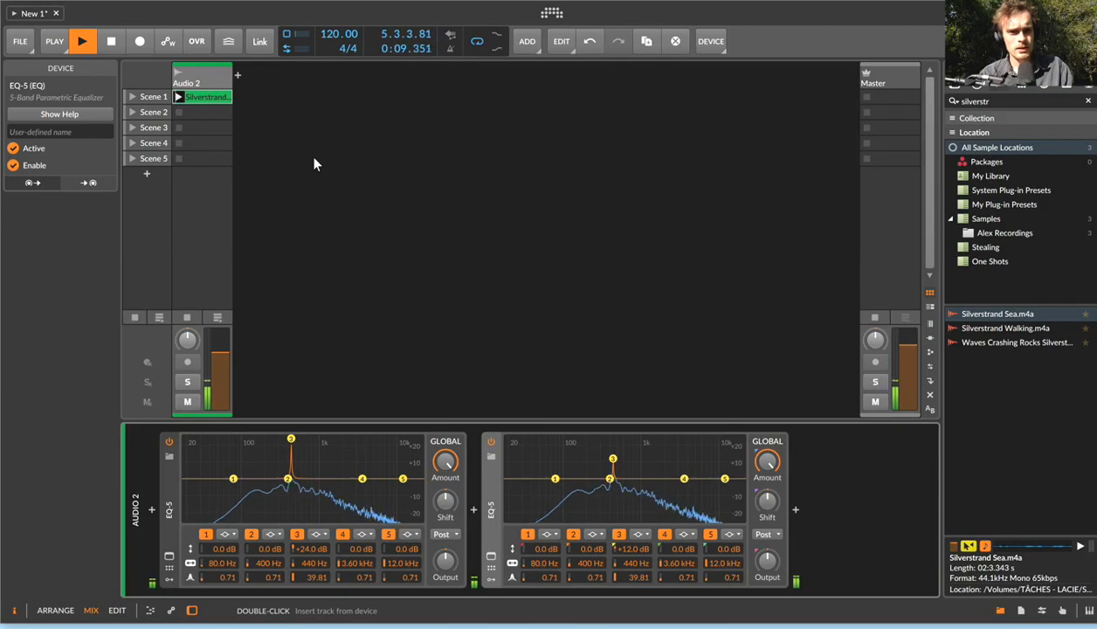
key("space")
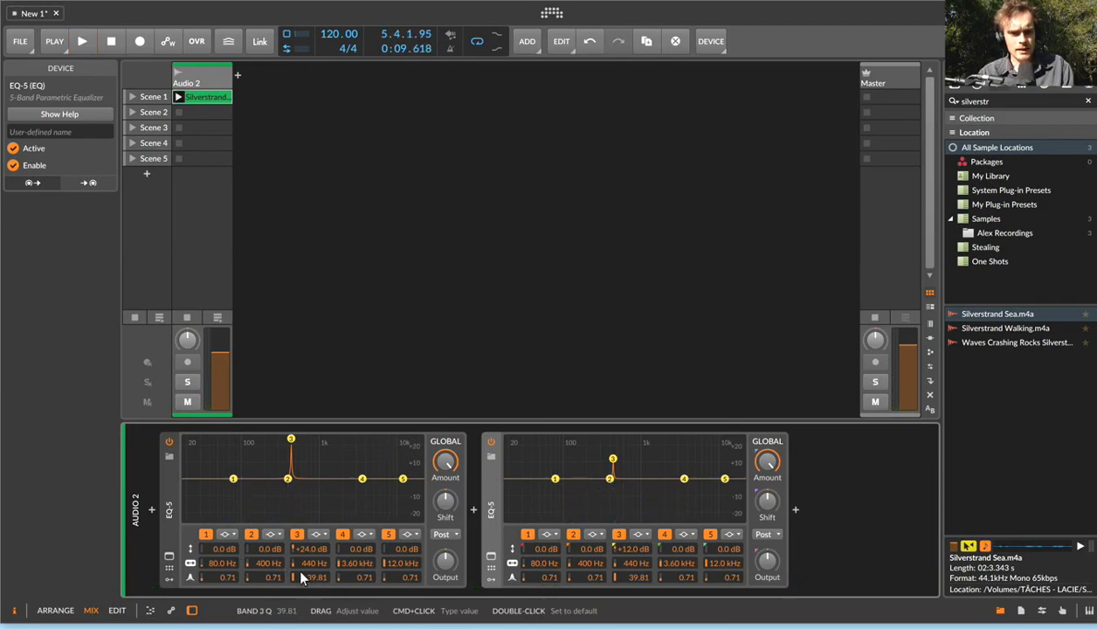
Set band 2 of the first EQ-5 to 220 Hz with a Q of 39.81 and a gain of +24.0 dB.
left_click(269, 565, "super")
type("220")
key("Return")
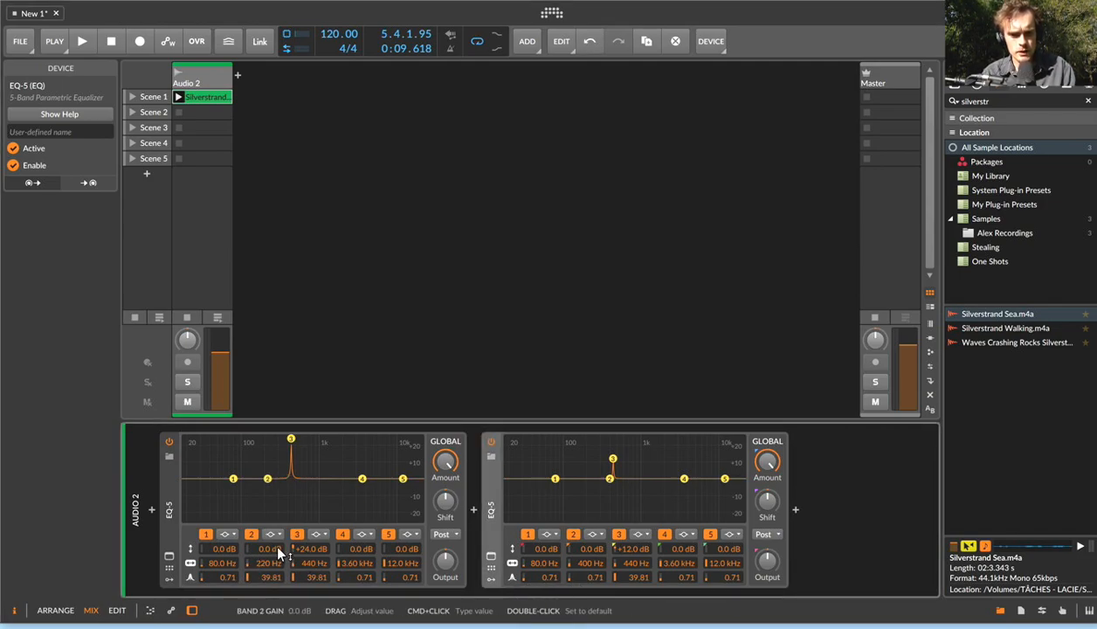
key("space")
left_click_drag(270, 553, 270, 556)
Set band 2 of the second EQ-5 to 220 Hz with a Q of 39.81 and a gain of about +6.8 dB.
left_click(587, 563, "super")
type("220")
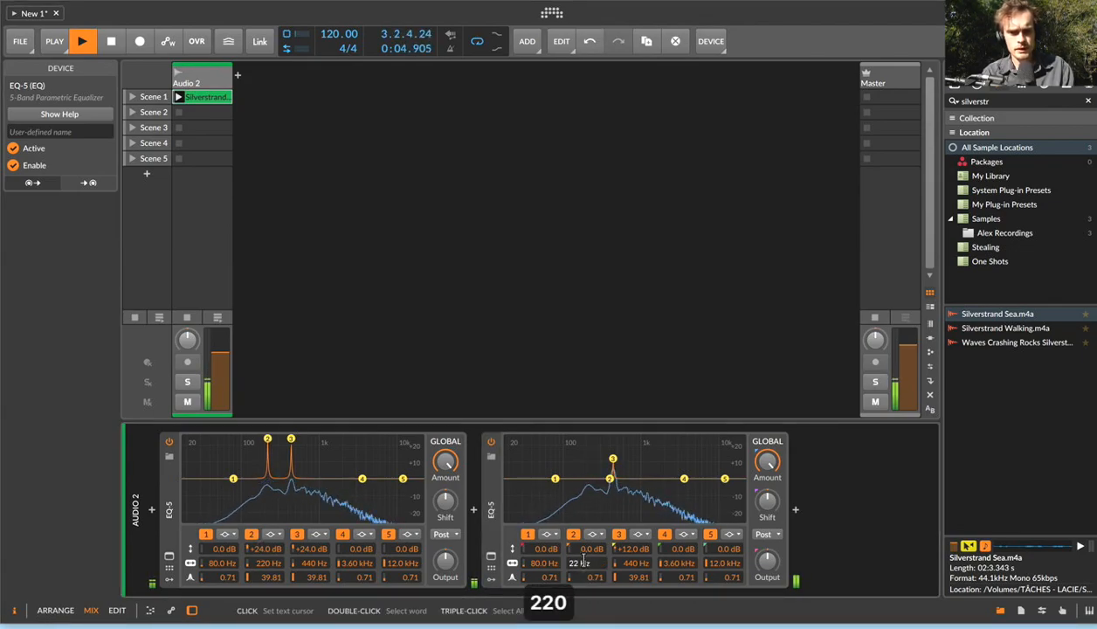
key("Return")
mouse_move(588, 554)
left_mouse_down()
mouse_move(588, 579)
mouse_move(585, 545)
left_mouse_up()
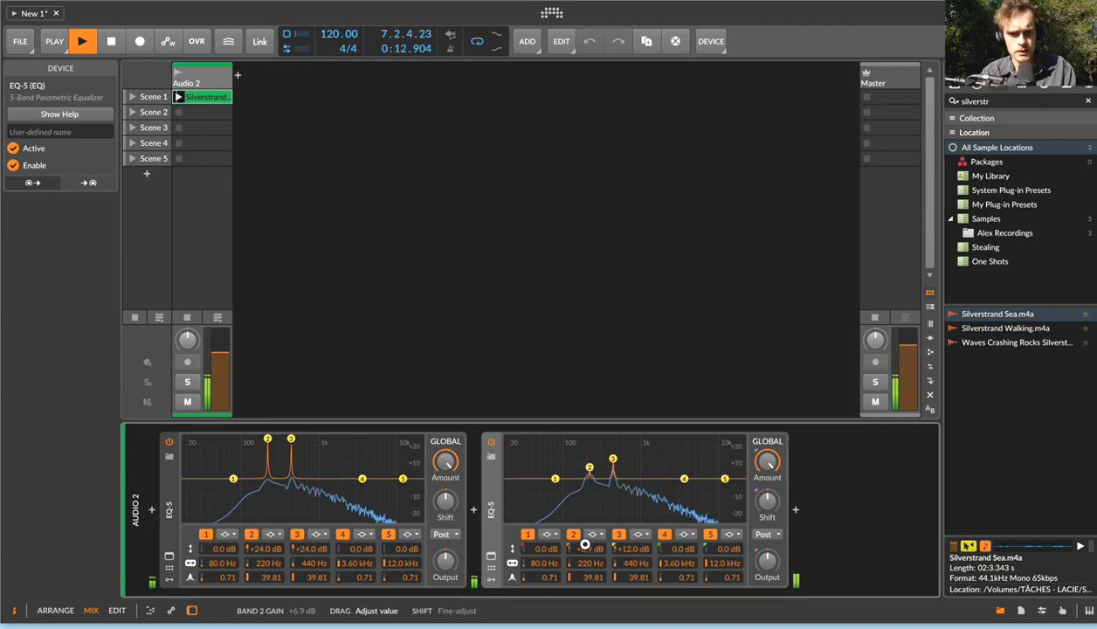
left_click_drag(585, 546, 587, 548)
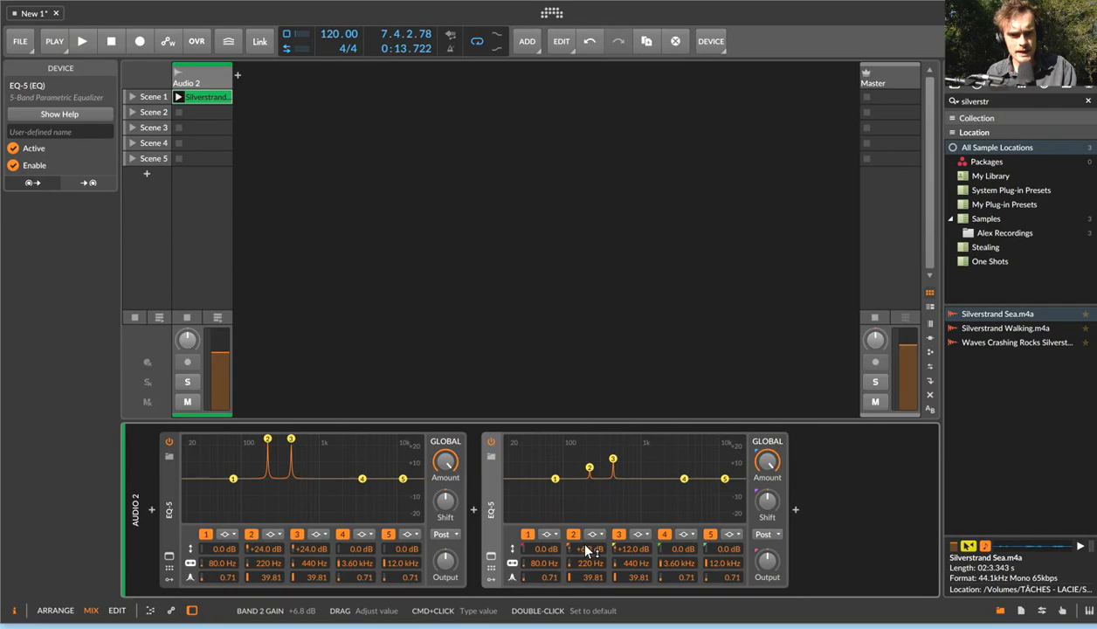
Set band 4 of the first EQ-5 to 880 Hz with a Q of 39.81 and a gain of +24.0 dB.
left_click(359, 564, "super")
type("880")
key("Return")
left_click(359, 563, "super")
type(".88")
key("Return")
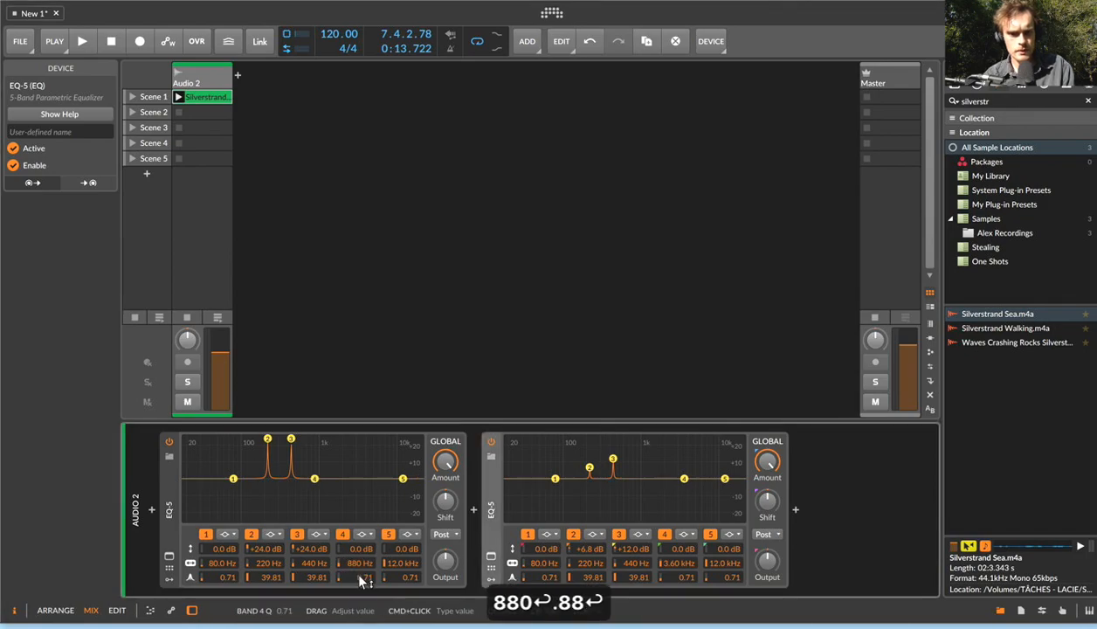
key("space")
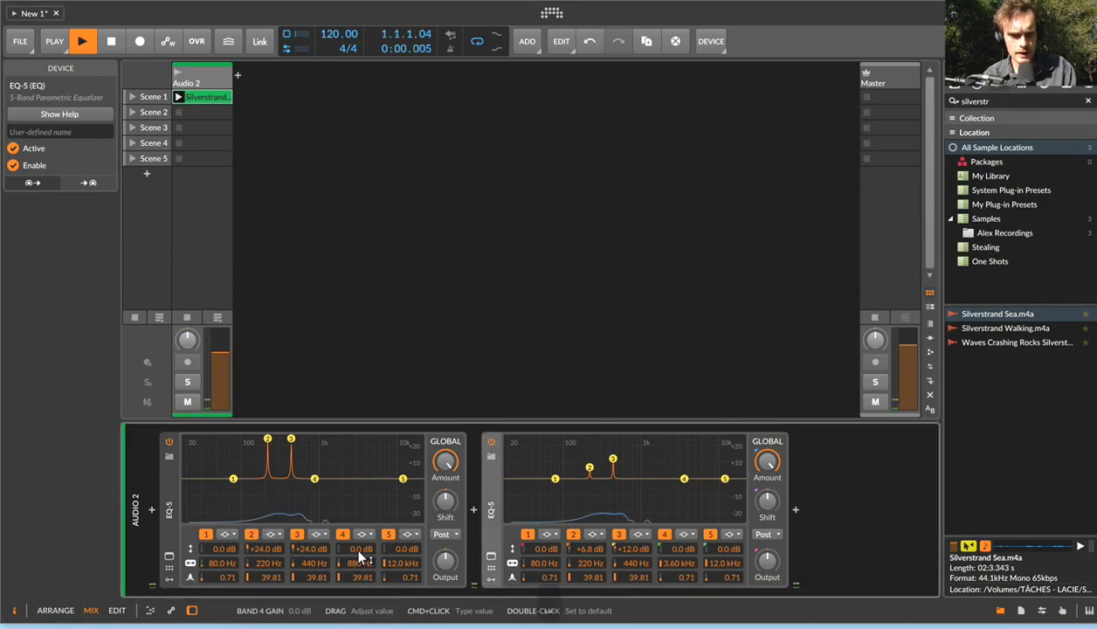
scroll(358, 550, "up", 1)
scroll(359, 550, "up", 10)
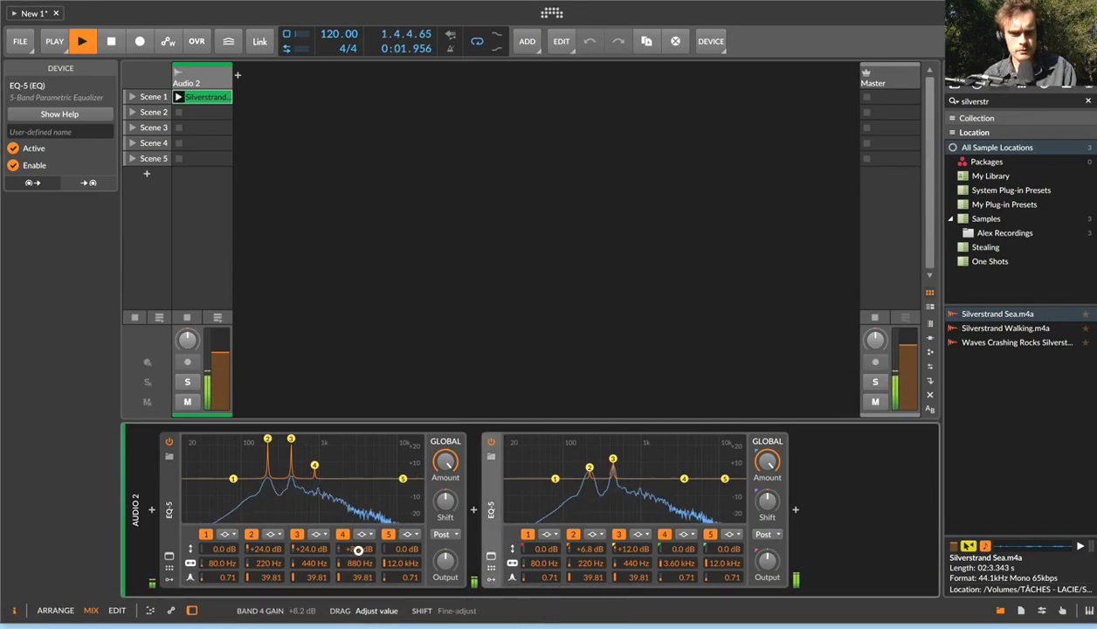
scroll(359, 549, "up", 7)
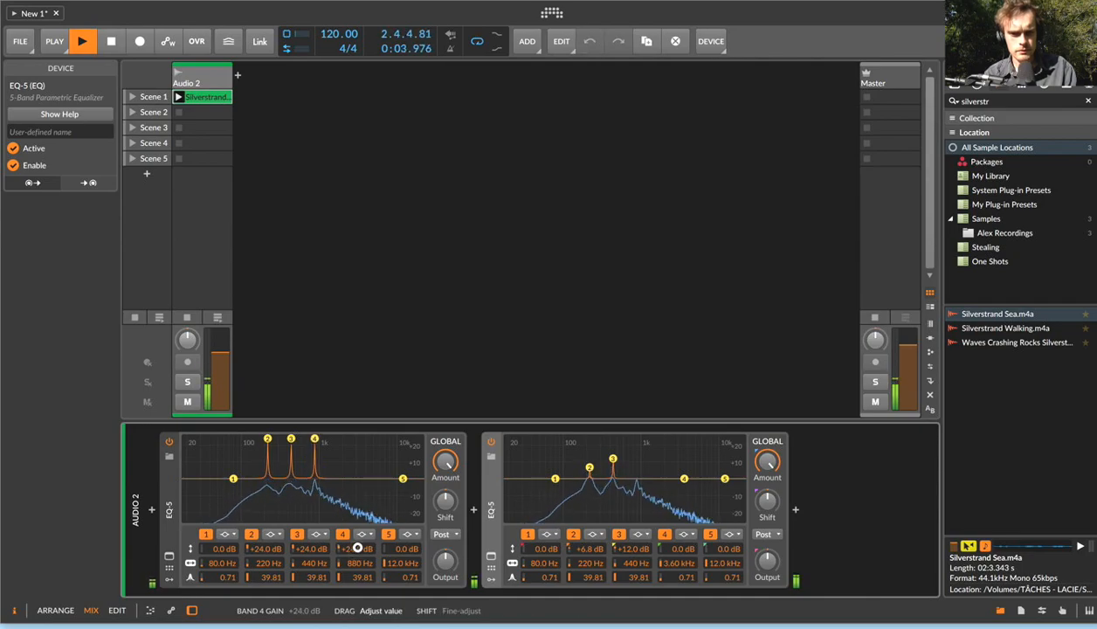
Set band 4 of the second EQ-5 to 880 Hz, Q 39.81 and about +5.6 dB gain, and stop playback.
double_click(682, 564)
type("8")
key("BackSpace")
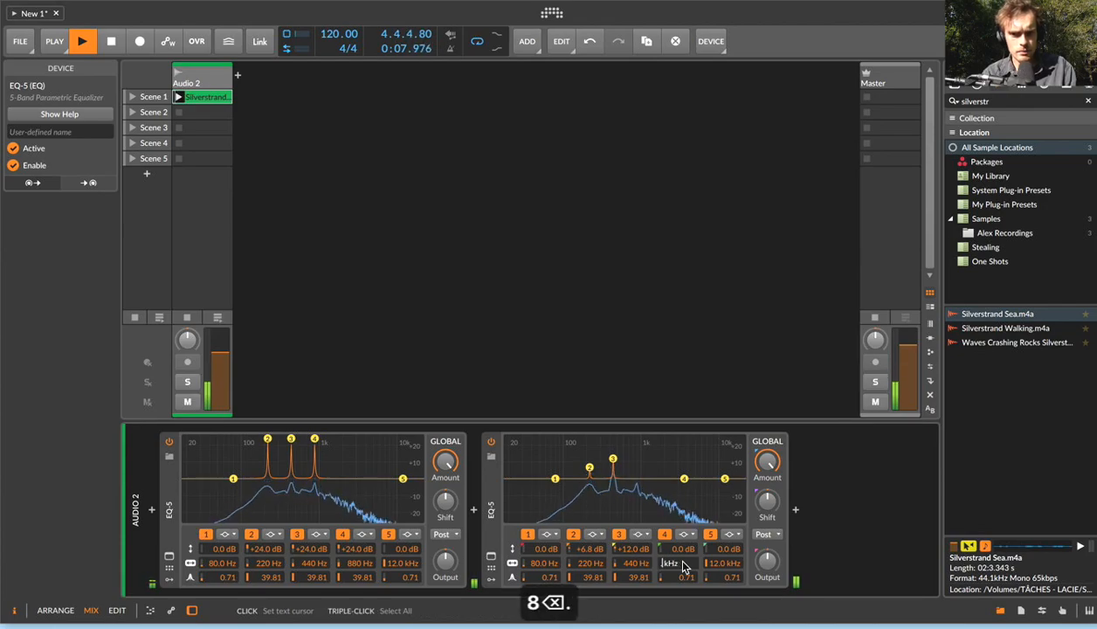
type(".88")
key("Return")
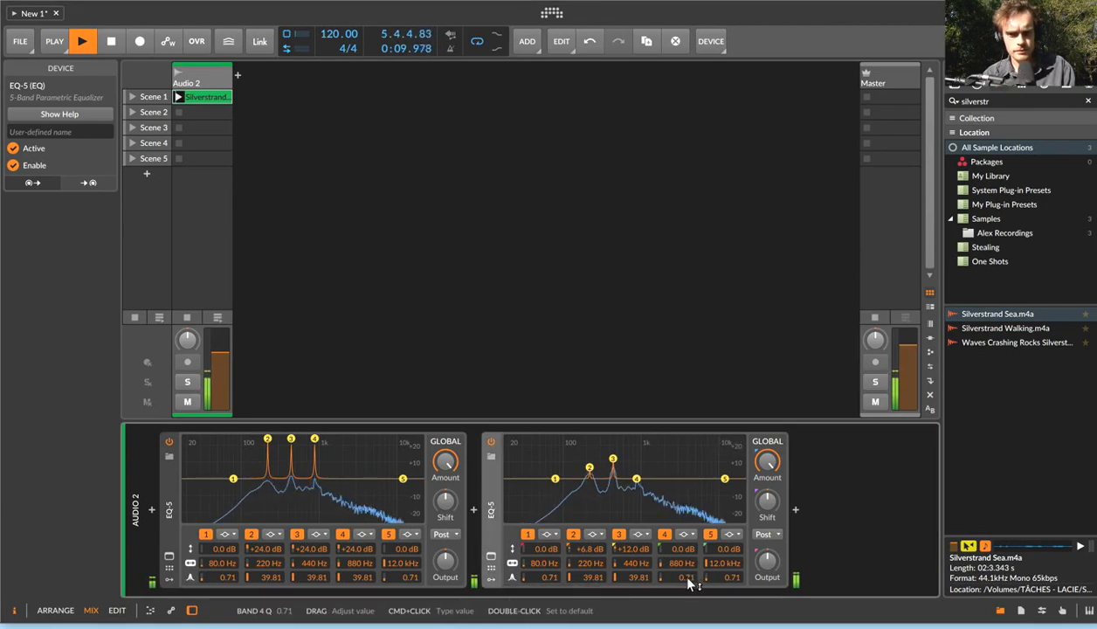
left_click_drag(680, 557, 678, 551)
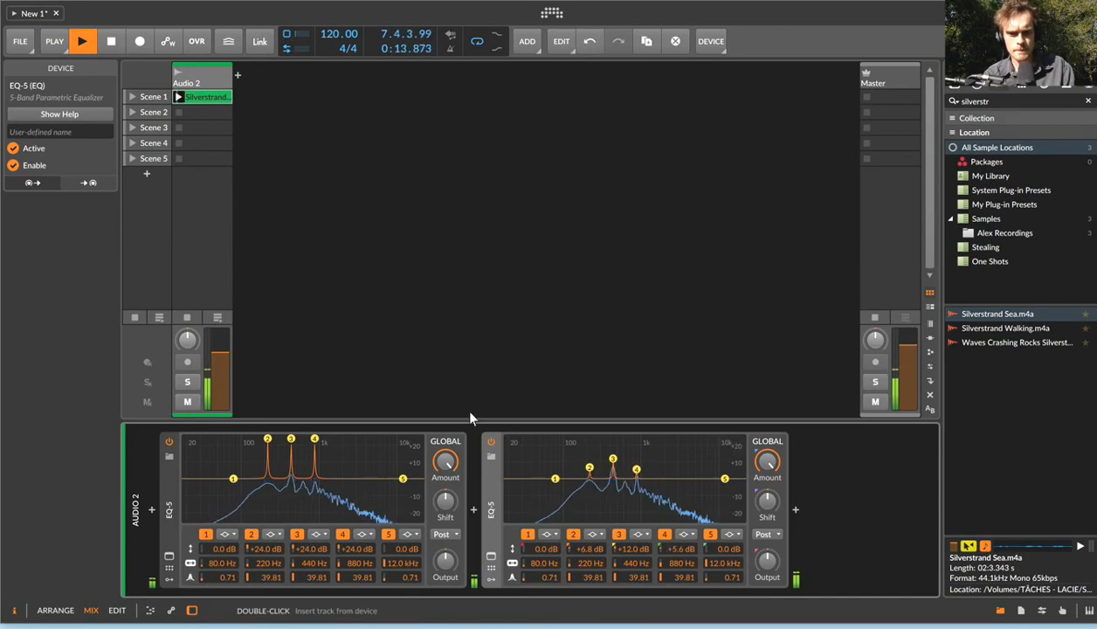
key("space")
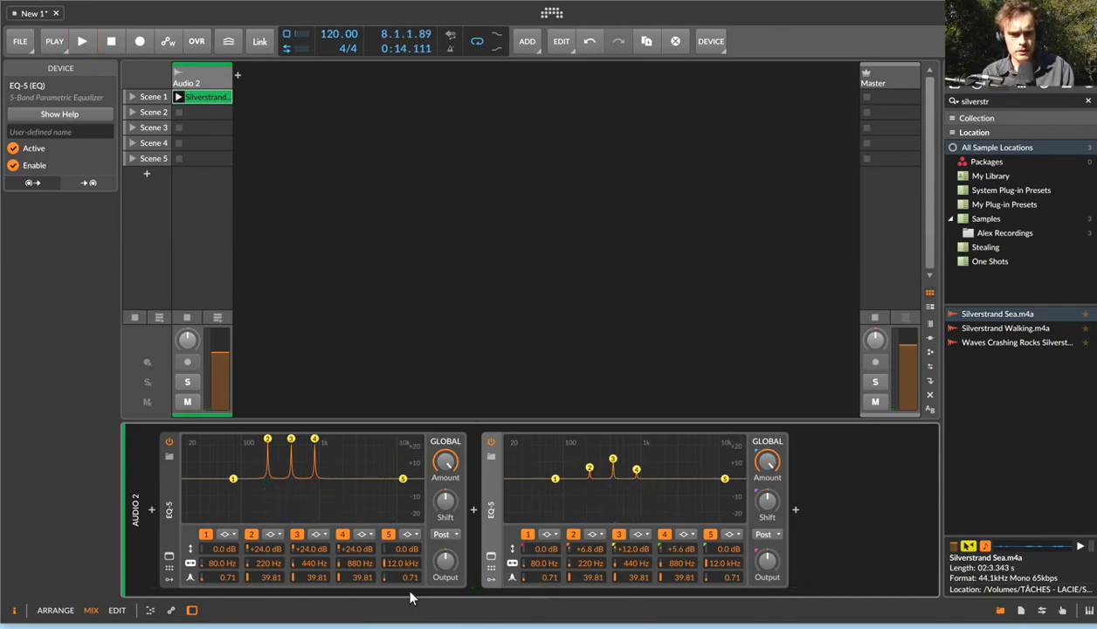
Set band 1 of the first EQ-5 to 110 Hz, Q 39.81 and about +23.9 dB gain, and start playback.
left_click(221, 564, "super")
type("110")
key("Return")
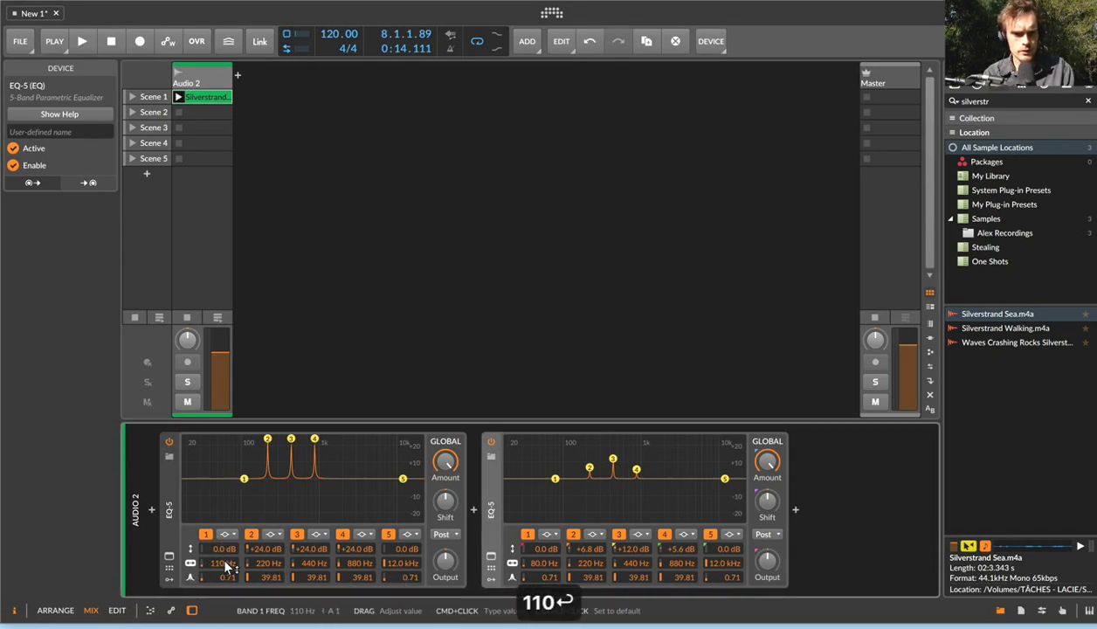
left_click_drag(224, 580, 223, 566)
left_click_drag(224, 580, 224, 568)
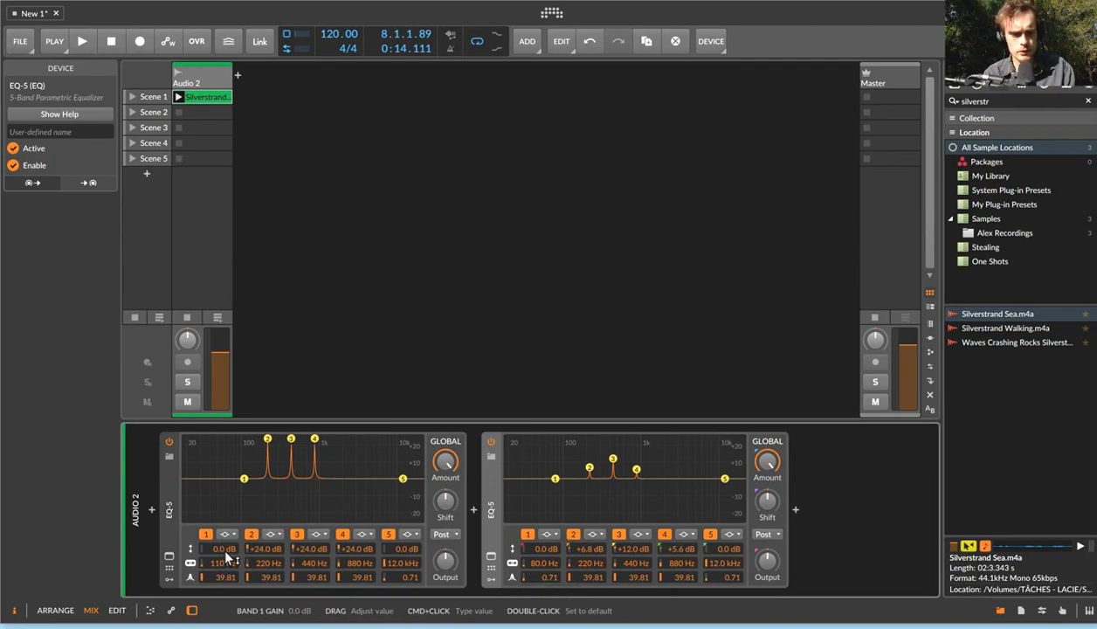
mouse_move(225, 548)
left_mouse_down()
mouse_move(223, 534)
mouse_move(223, 545)
left_mouse_up()
key("space")
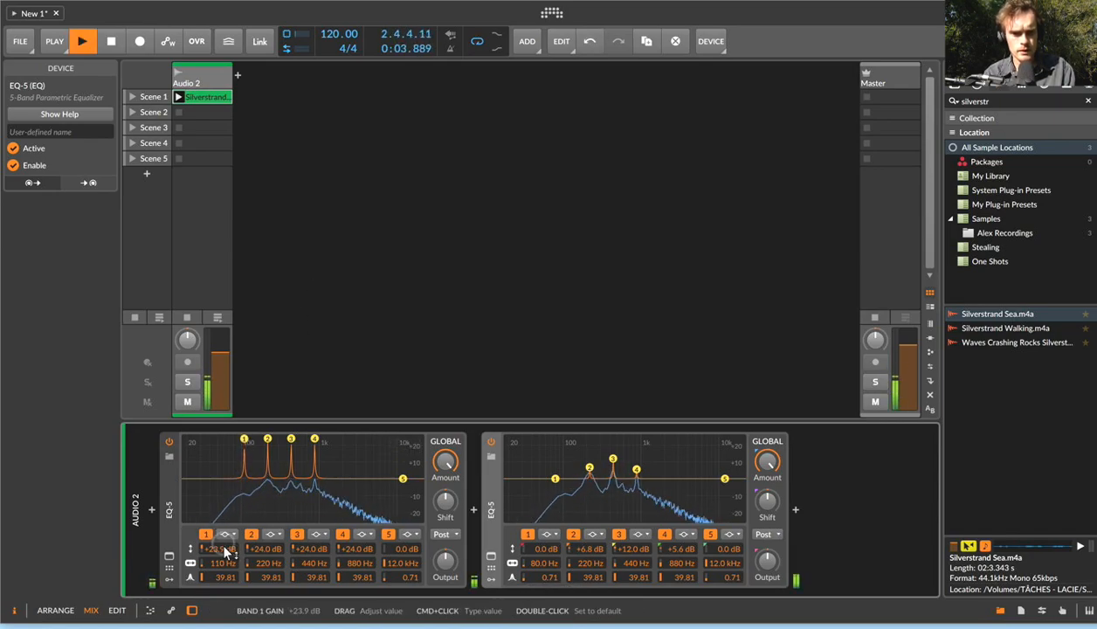
Set band 1 of the second EQ-5 to 110 Hz, Q 39.81 and about +8.2 dB gain, and stop playback.
left_click(539, 564, "super")
type("110")
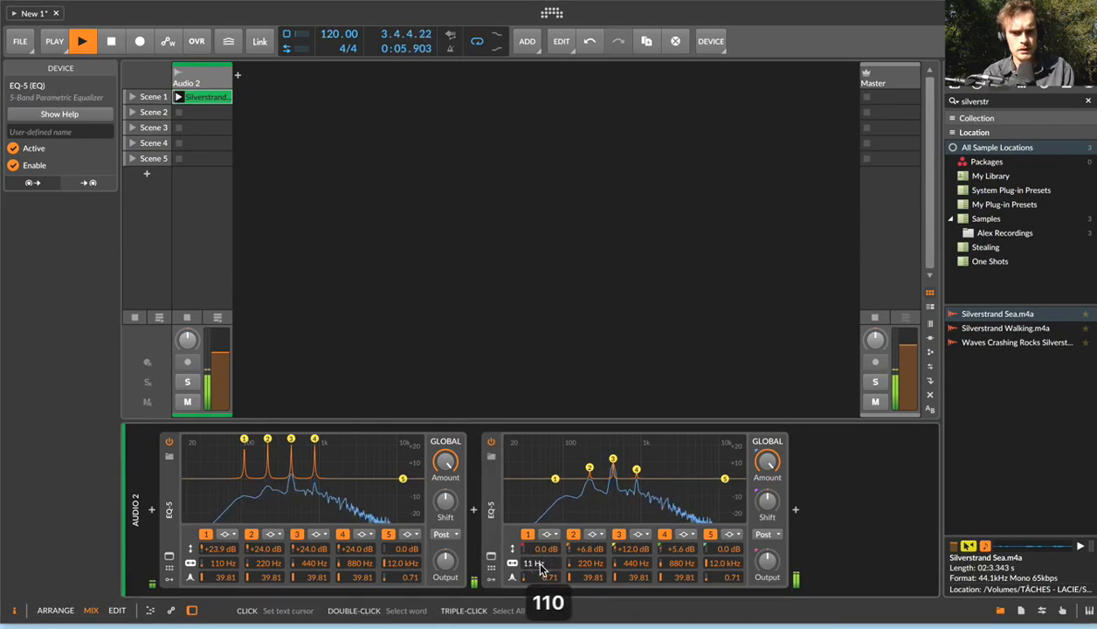
key("Return")
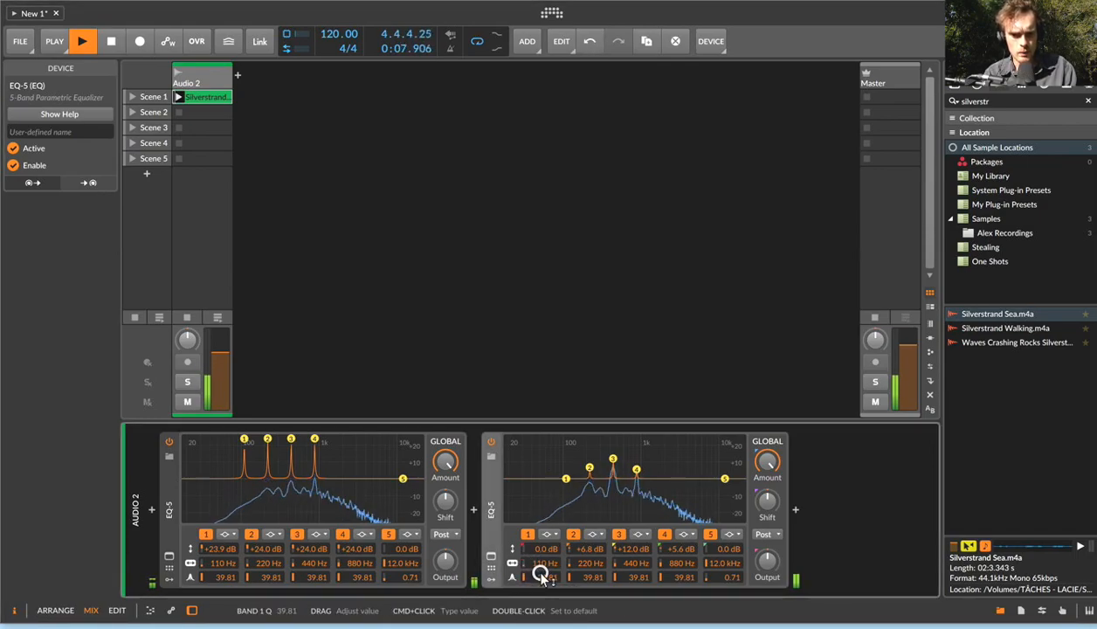
left_click_drag(540, 550, 540, 555)
key("space")
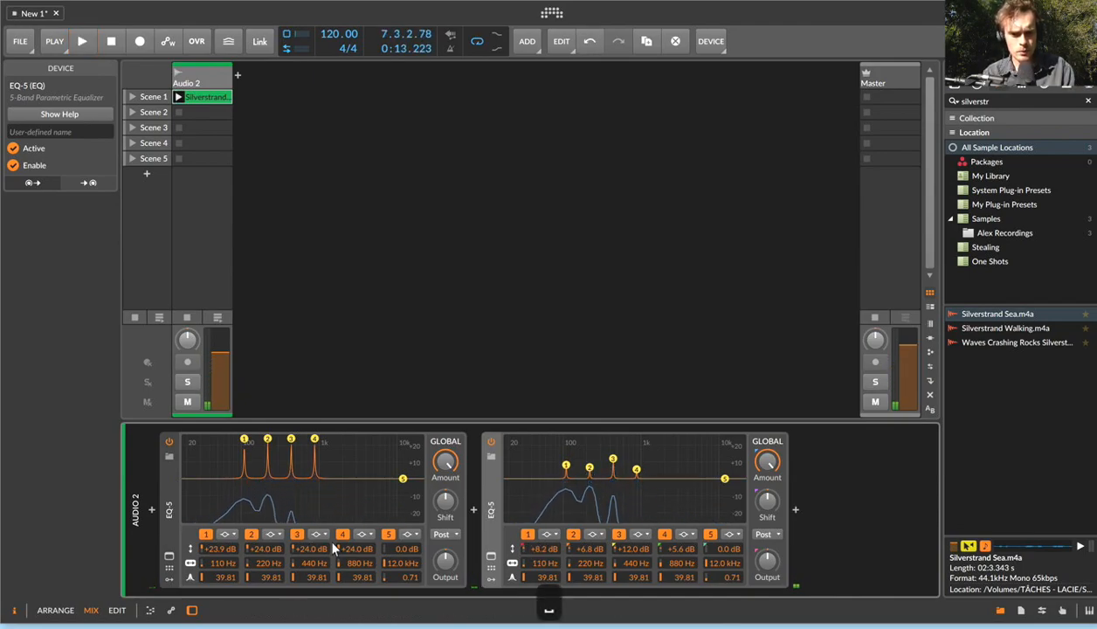
Try to set the band 5 frequency of the first EQ-5 to 1760, checking the value with the calculation 880*2.
double_click(409, 564)
type("177")
key("BackSpace")
type("60")
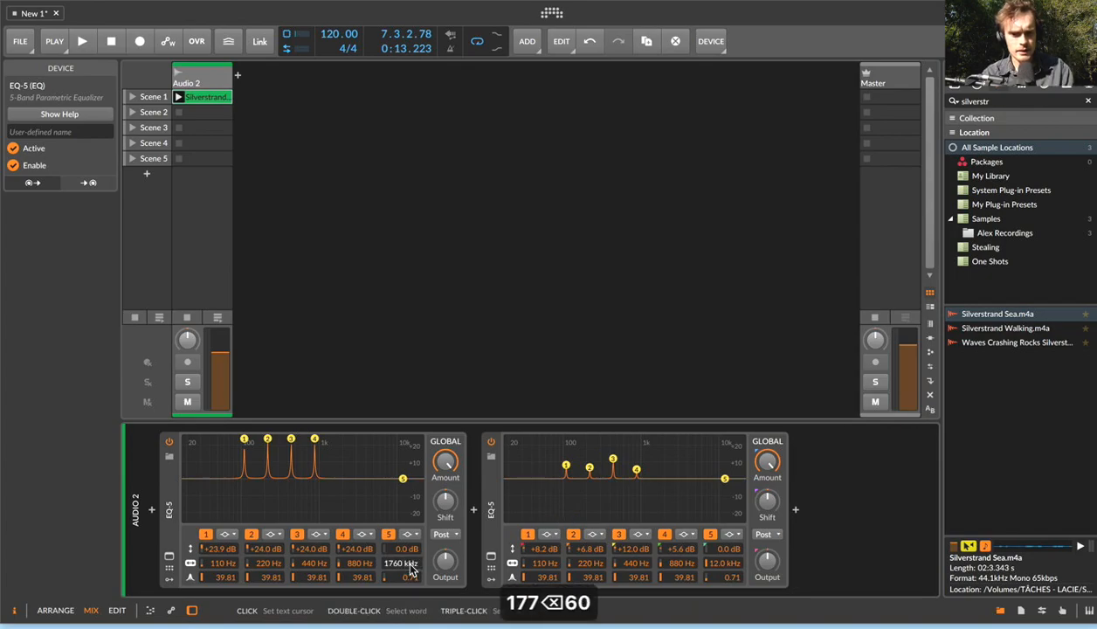
key("super+space")
type("880*2")
left_click(787, 311)
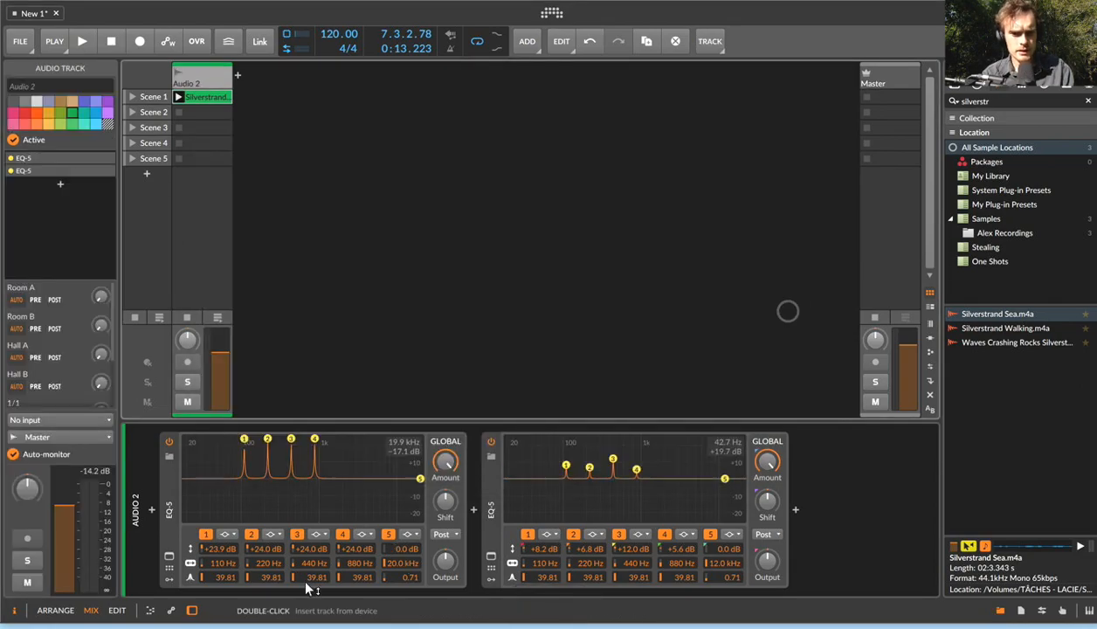
Set band 5 of the first EQ-5 to 1.76 kHz, Q 39.81 and about +20.8 dB gain while auditioning the clip.
double_click(395, 563)
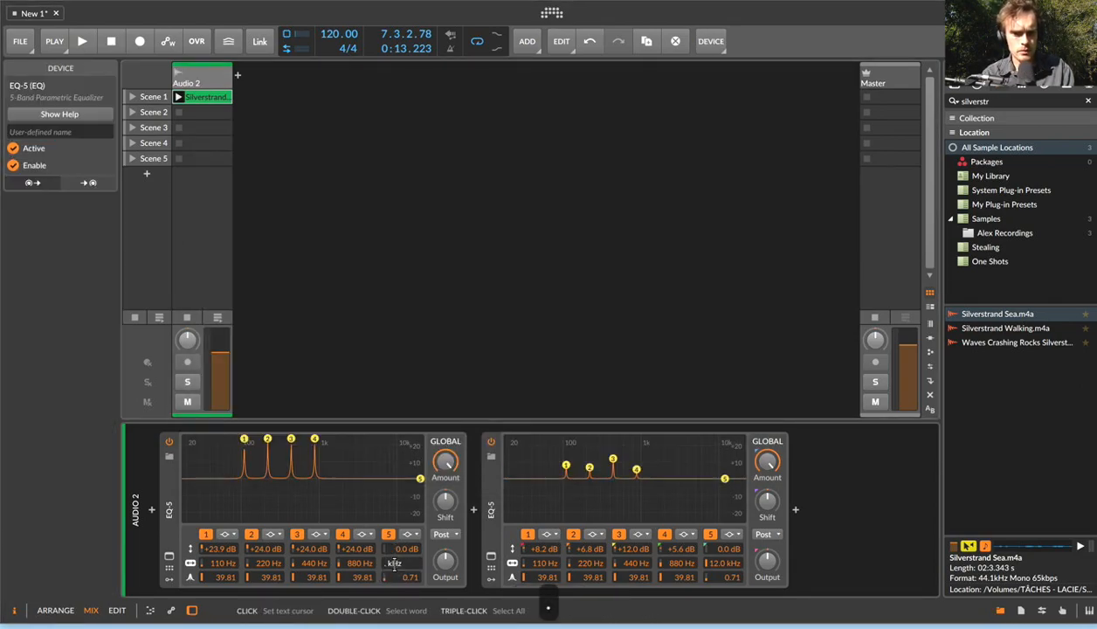
type(".1")
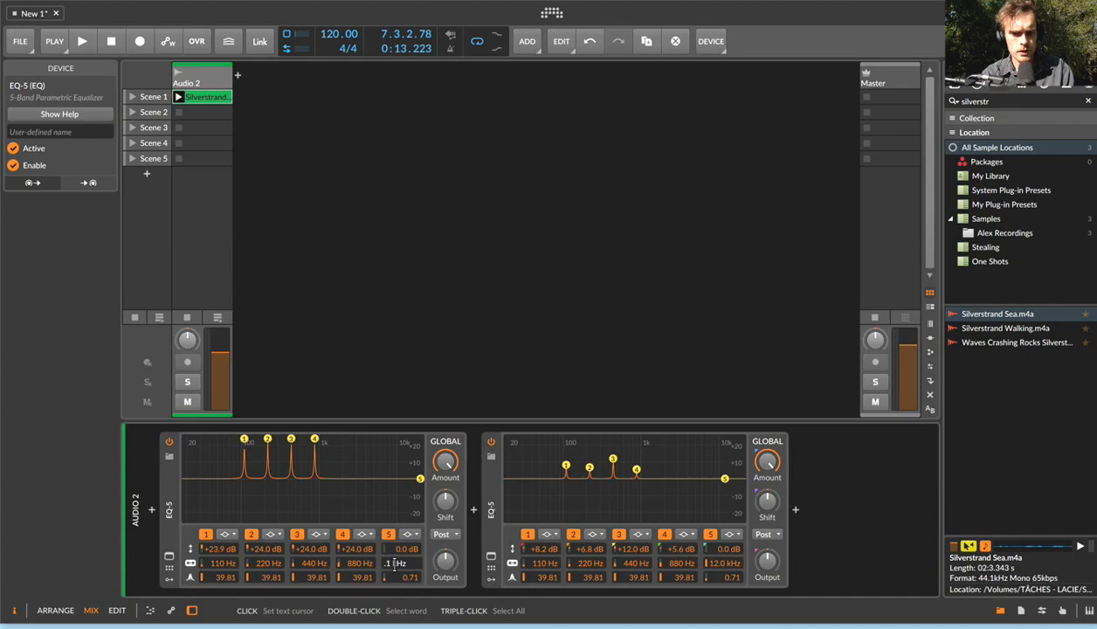
key("BackSpace")
key("BackSpace")
type("1.76")
key("Return")
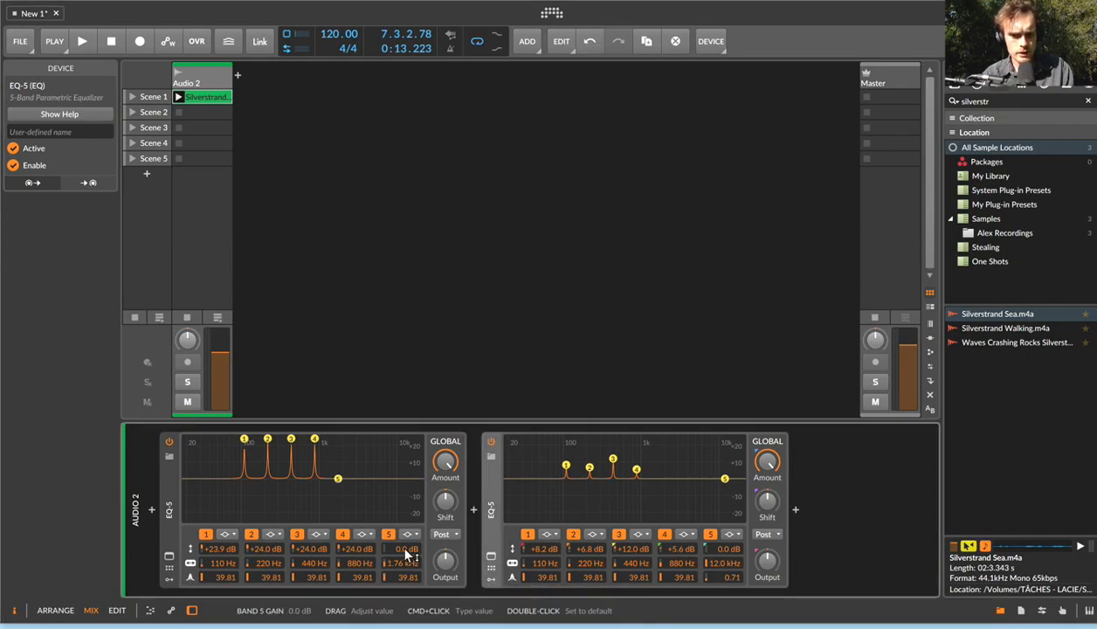
key("space")
left_click_drag(405, 548, 406, 553)
key("space")
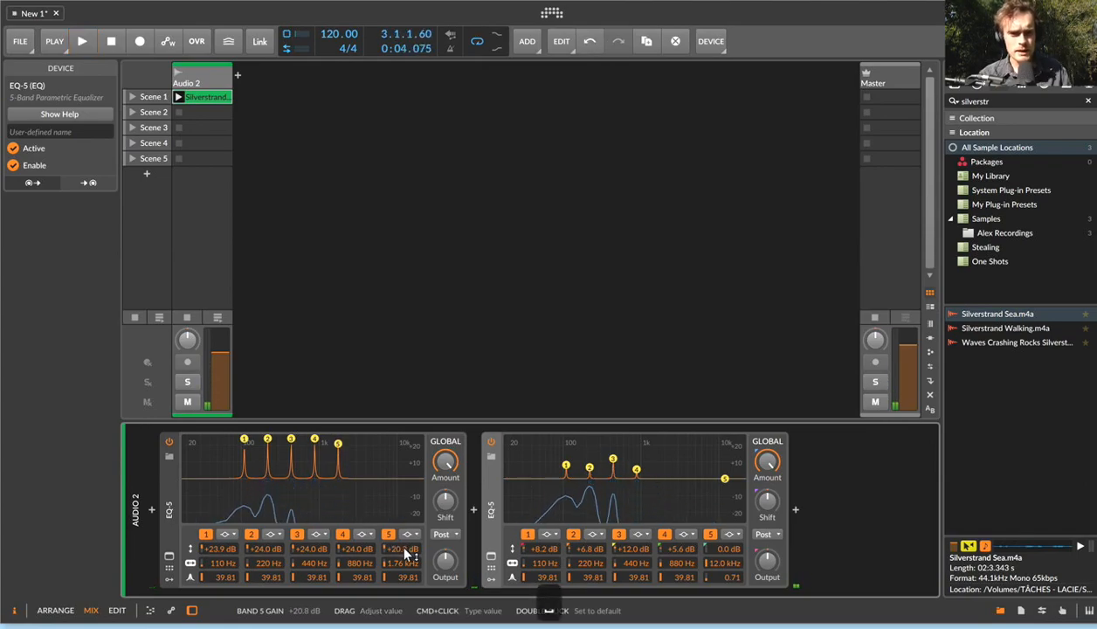
Compare the sea recording with both EQ-5 devices deactivated and reactivated during playback.
left_click(222, 98)
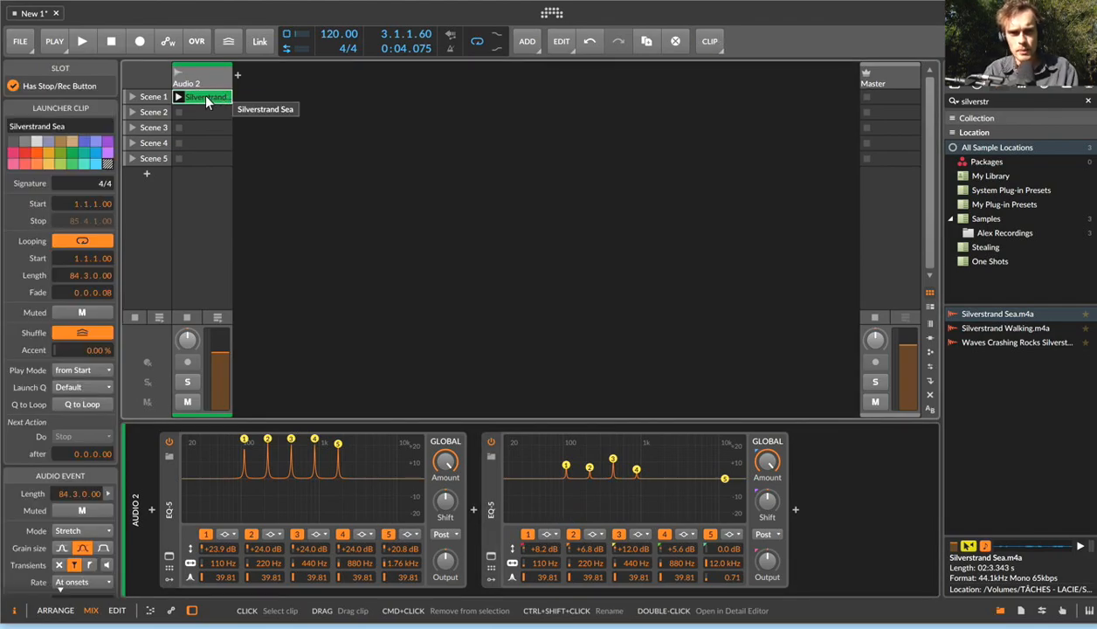
left_click(174, 491)
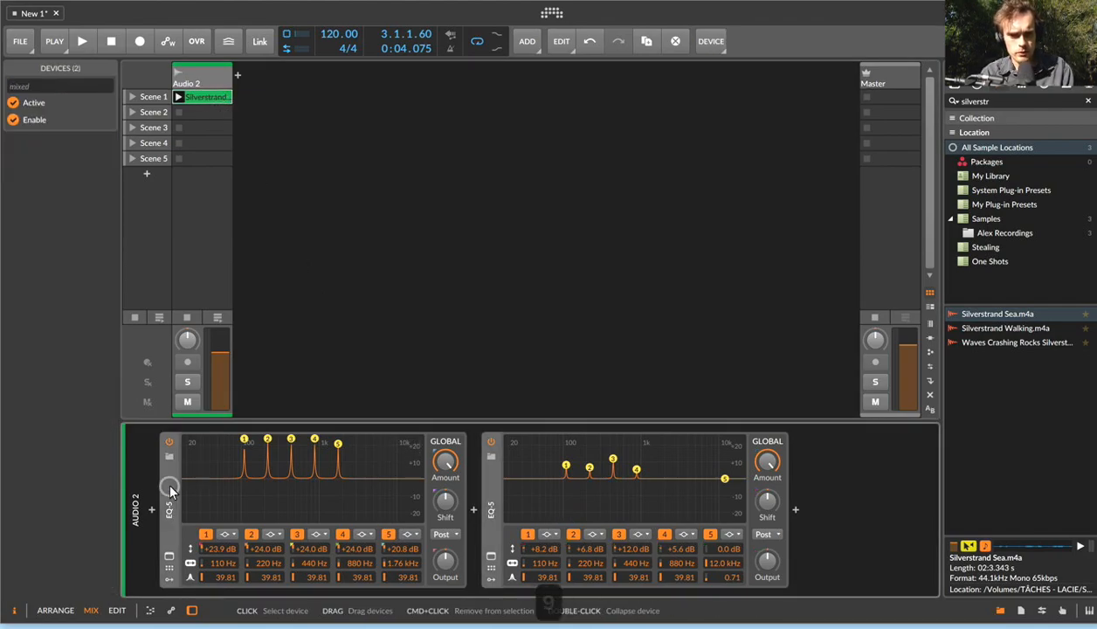
key("0")
key("space")
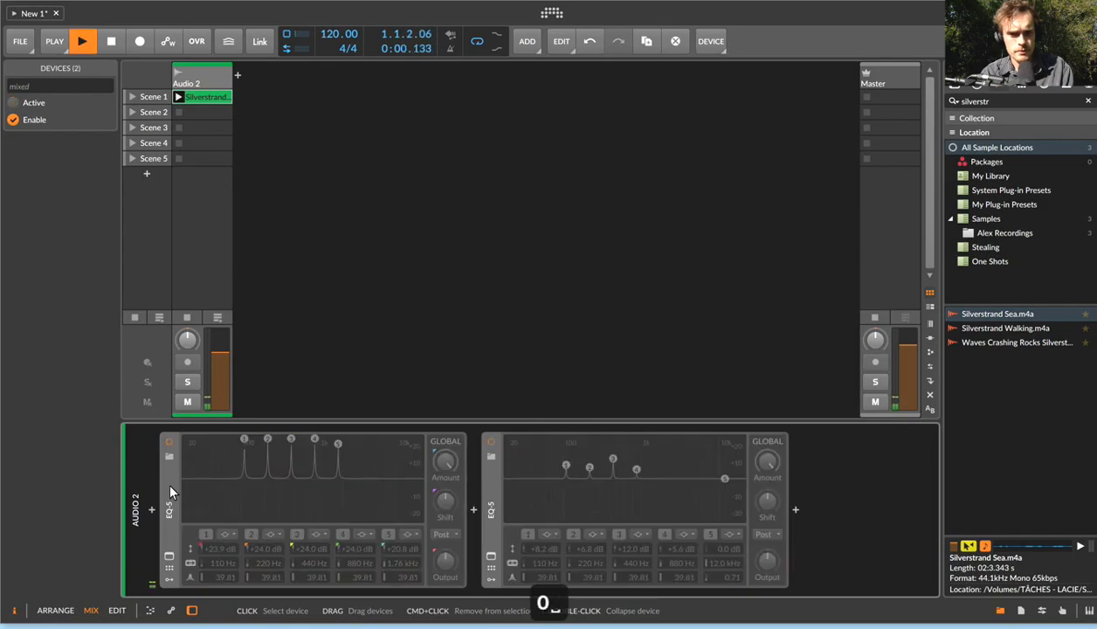
key("0")
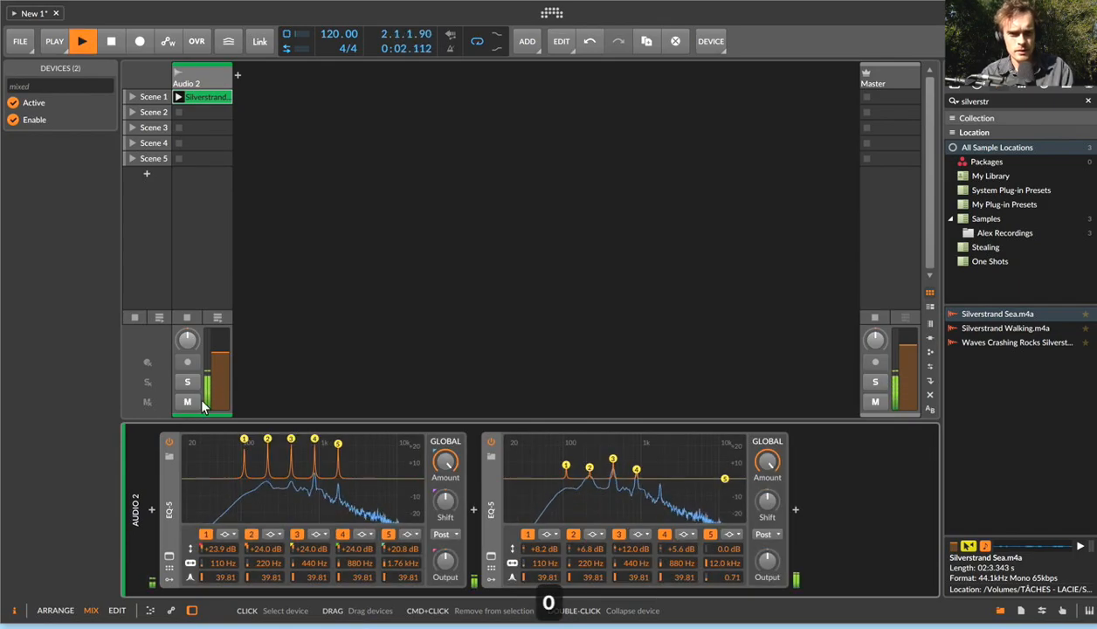
key("space")
Bounce the Silverstrand Sea clip to a new audio track with the Post-Fader source at 24-bit.
left_click(211, 96)
right_click(212, 98)
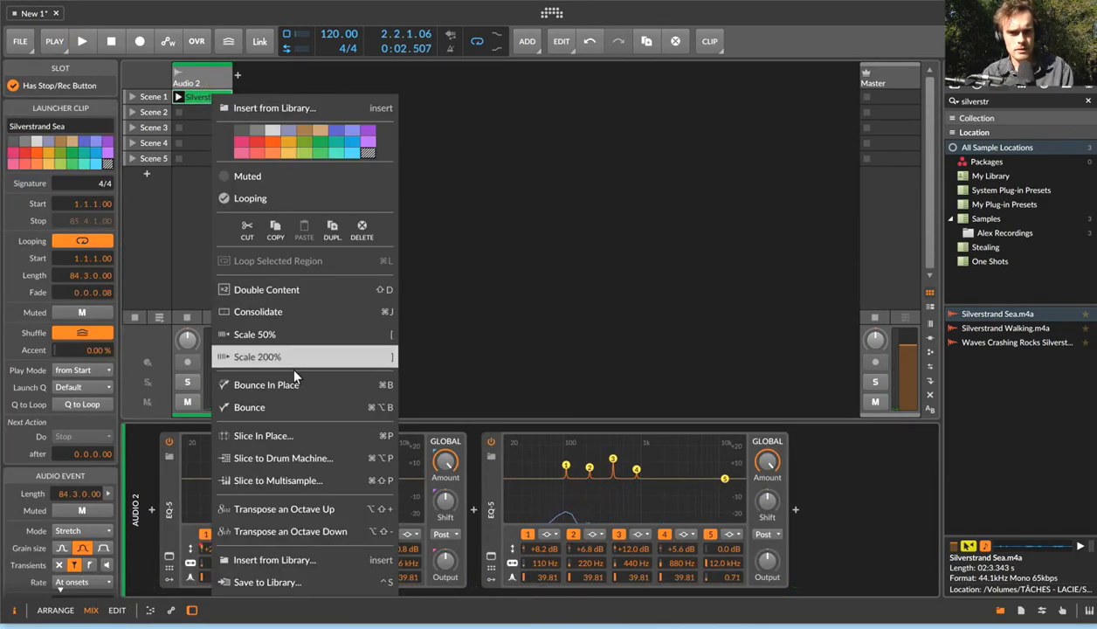
left_click(556, 249)
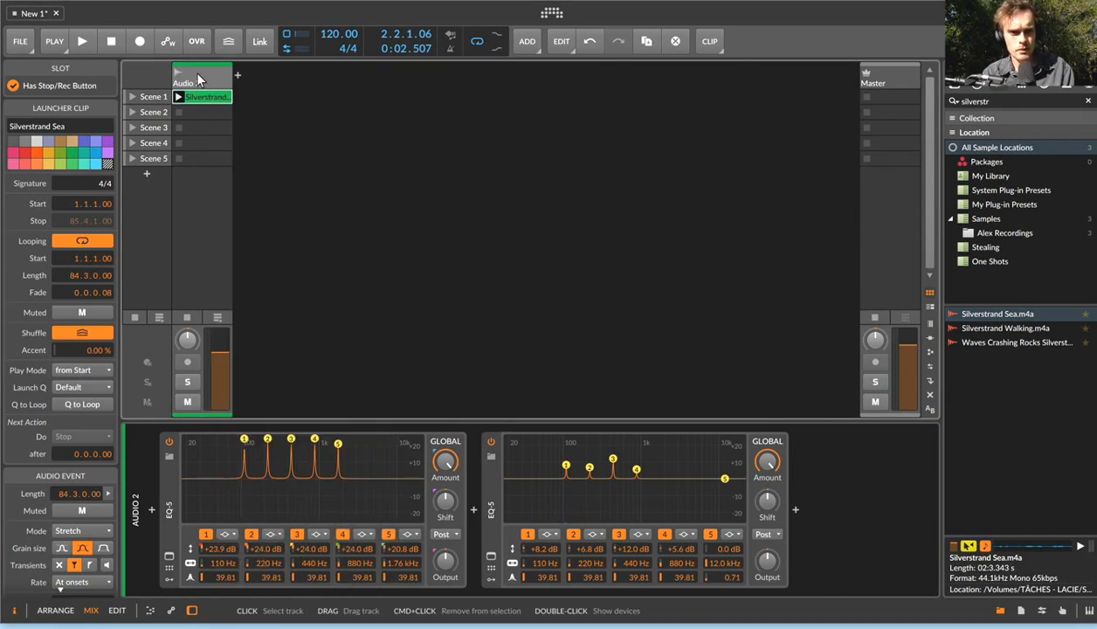
right_click(205, 97)
left_click(256, 407)
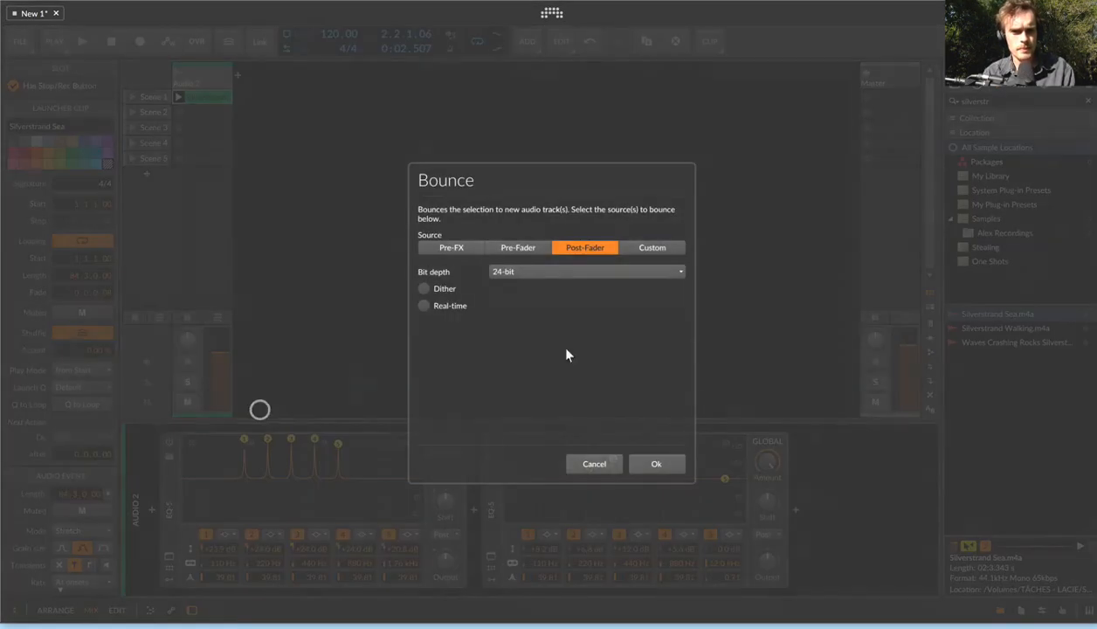
left_click(656, 464)
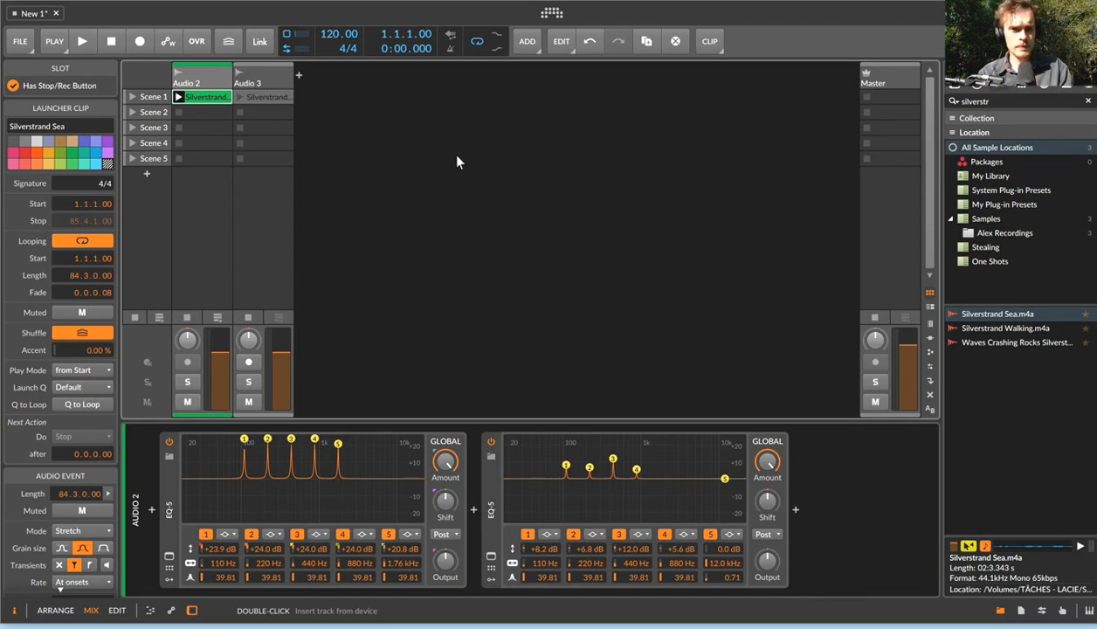
Delete the original Audio 2 track with its two EQ-5 devices, keeping the bounced track.
left_click(222, 83)
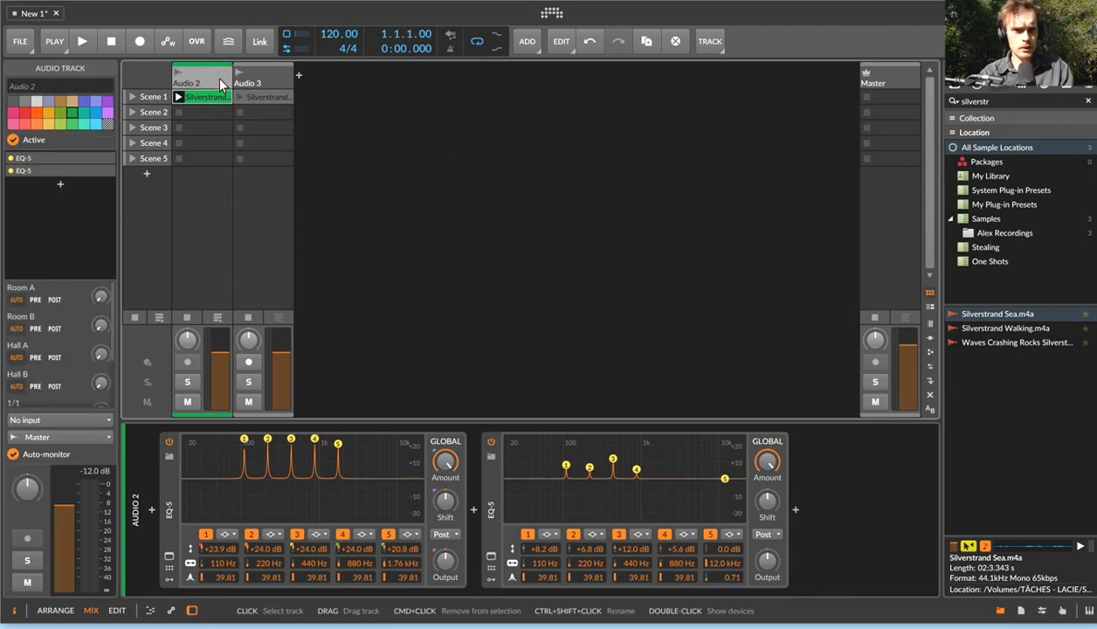
key("BackSpace")
left_click(210, 75)
key("super+r")
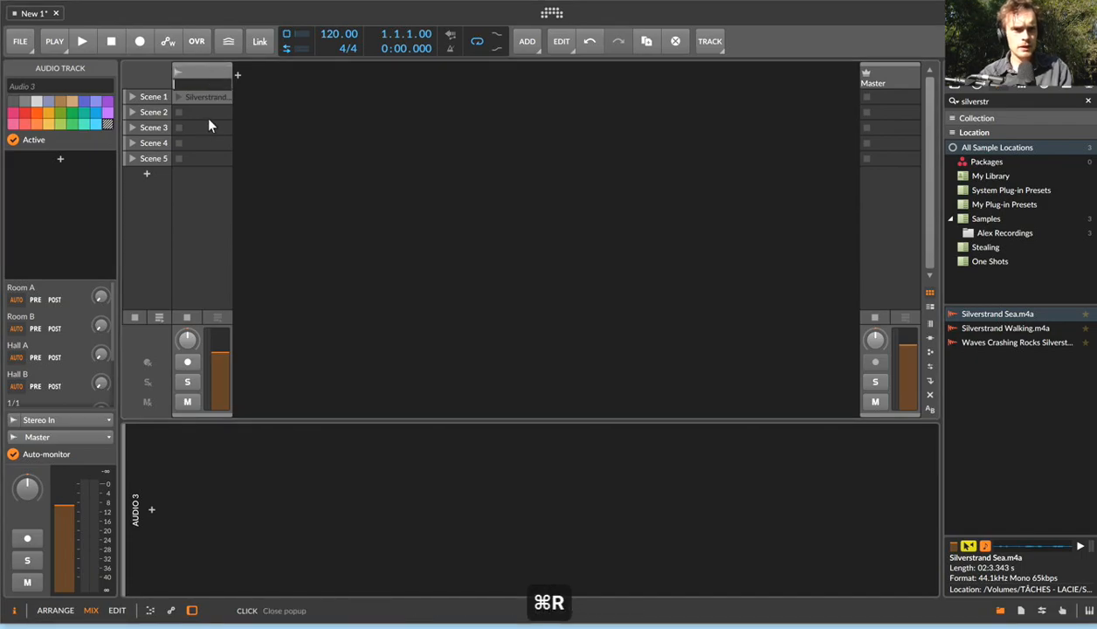
left_click(207, 121)
Play the bounced clip on Audio 3 and examine its whole waveform in the detail editor.
left_click(203, 88)
left_click(179, 97)
left_click(195, 96)
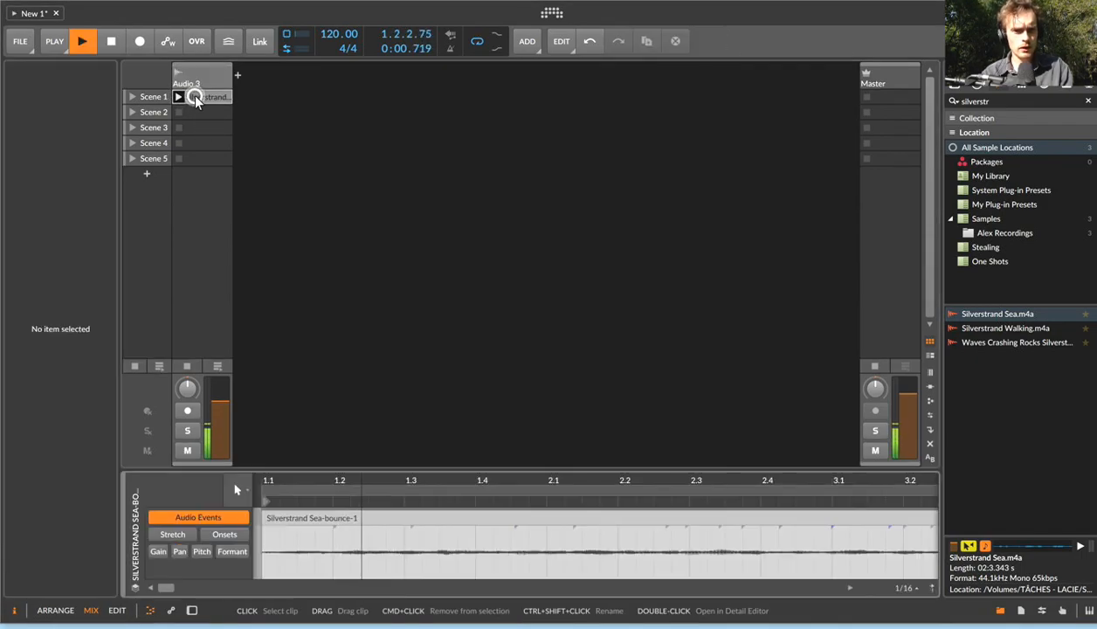
left_click_drag(385, 480, 384, 479)
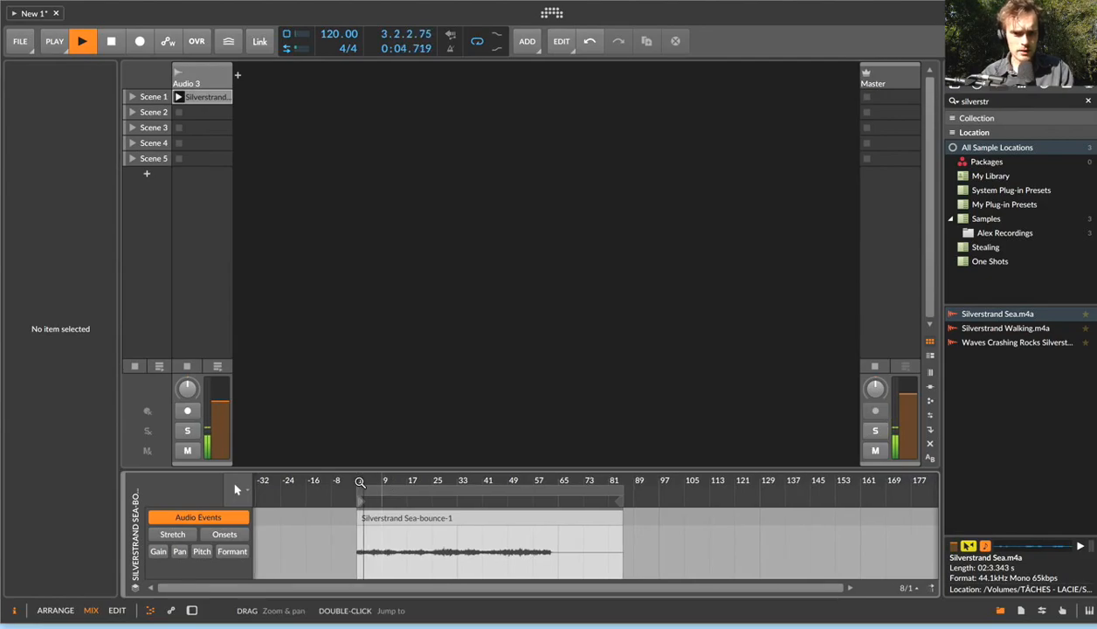
key("space")
Add an instrument track beside Audio 3 and load the bounced Silverstrand Sea clip into a Sampler on it.
left_click(195, 78)
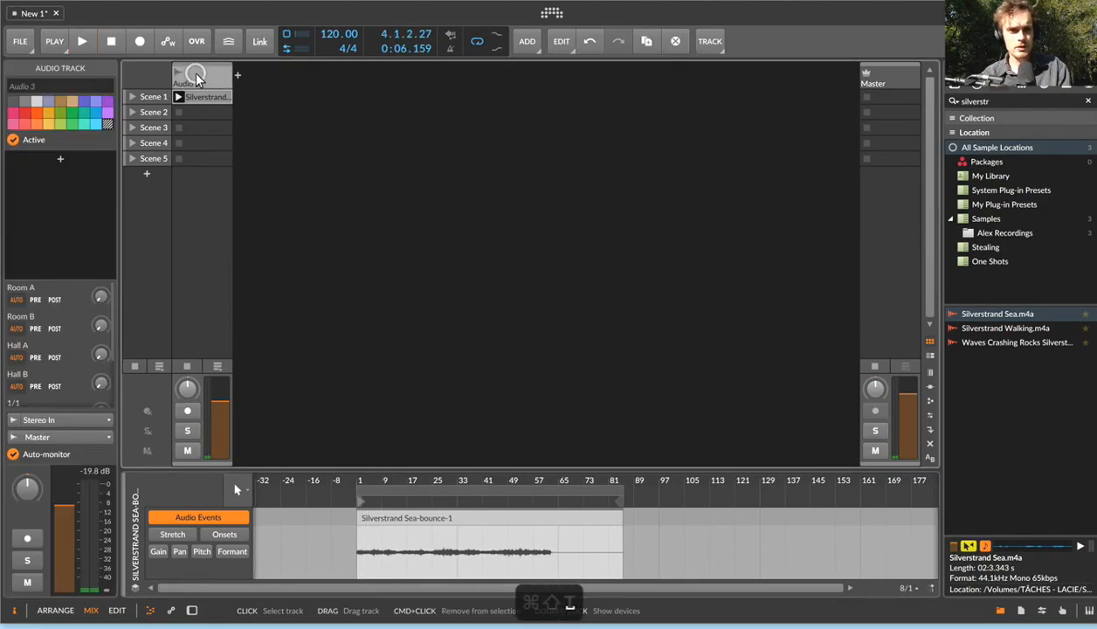
key("shift+super+t")
double_click(272, 76)
left_click_drag(196, 97, 289, 505)
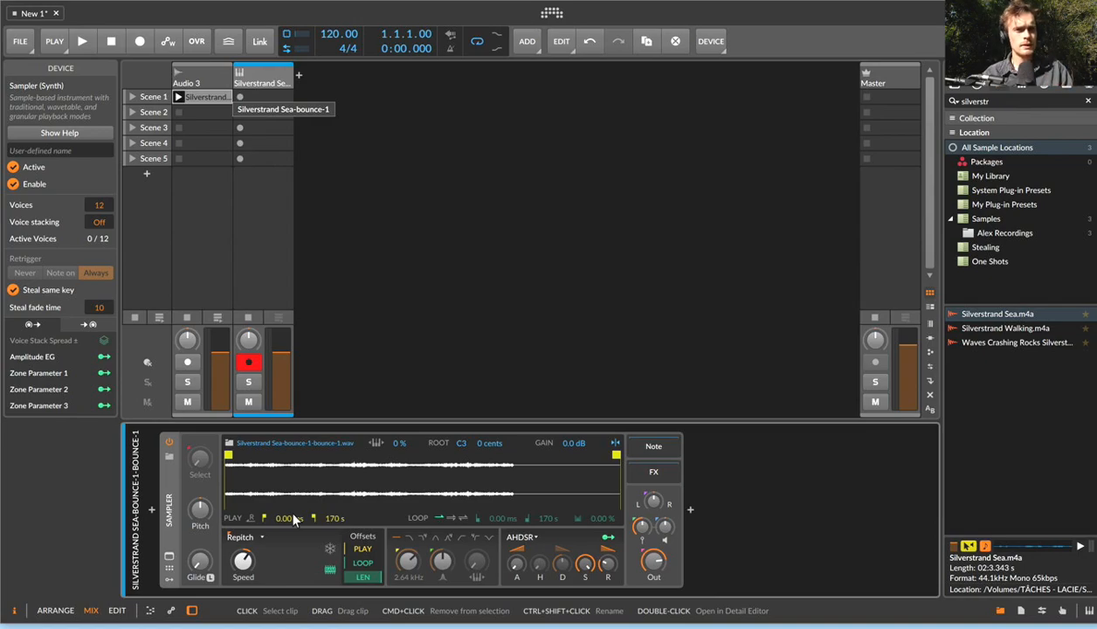
Set the Sampler's key tracking to 100 % and its sample gain to +10 dB.
left_click(378, 444)
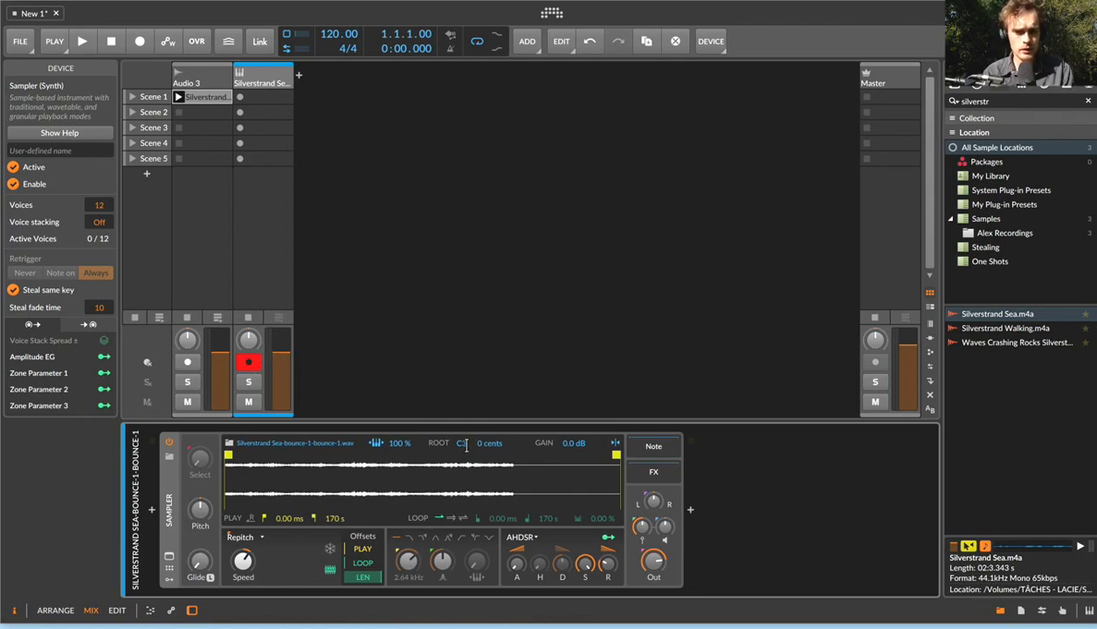
double_click(574, 443)
type("10")
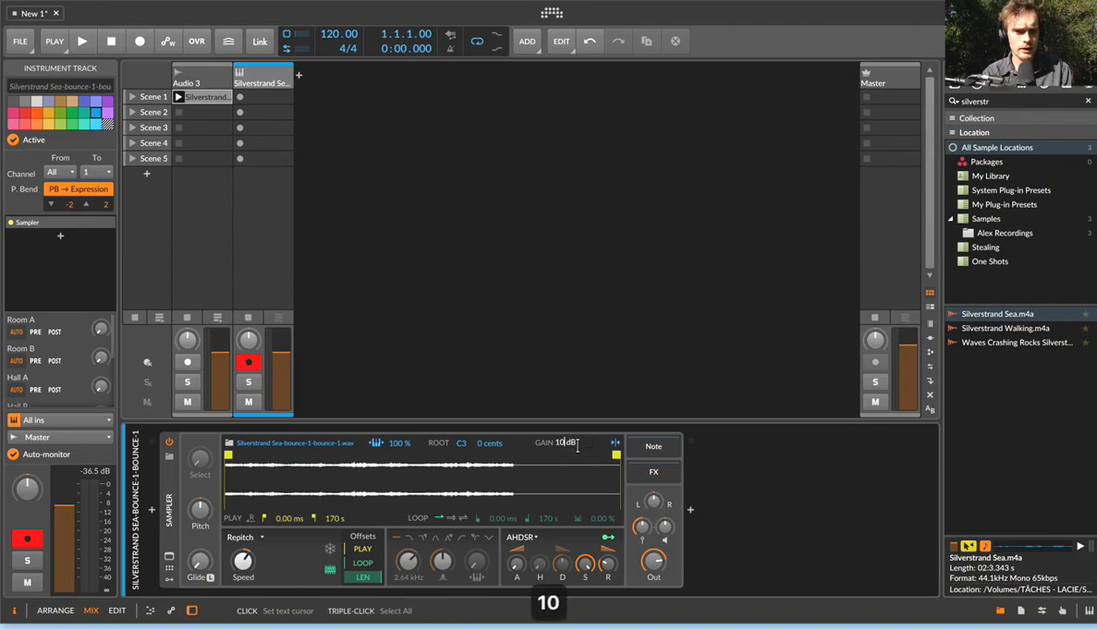
key("Return")
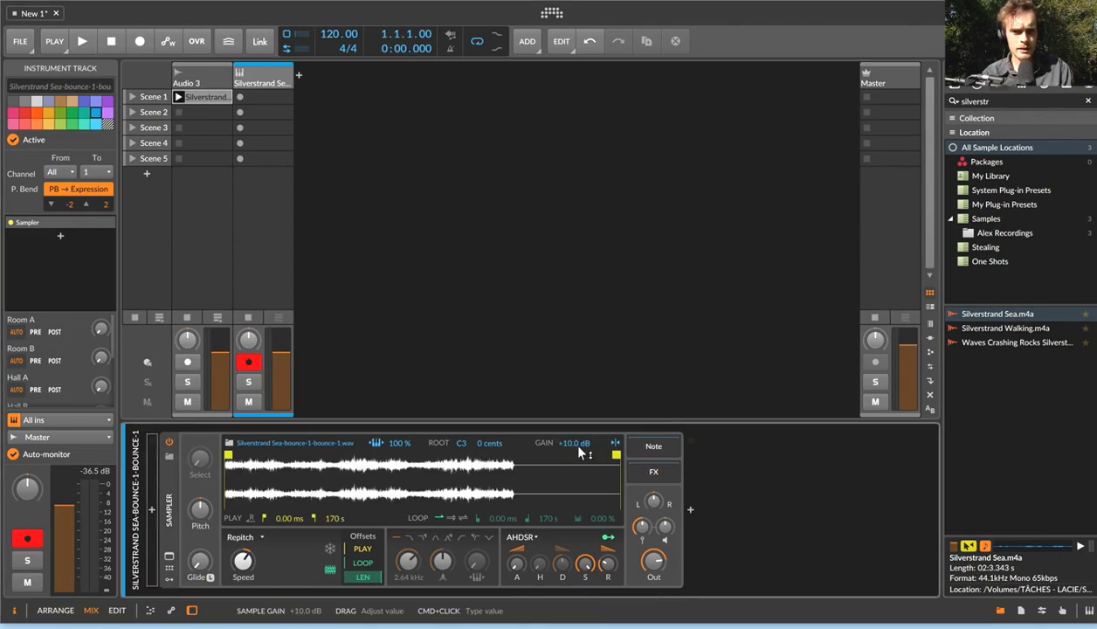
Set the Sampler's root note to A3.
left_click(460, 443, "super")
key("Right")
key("BackSpace")
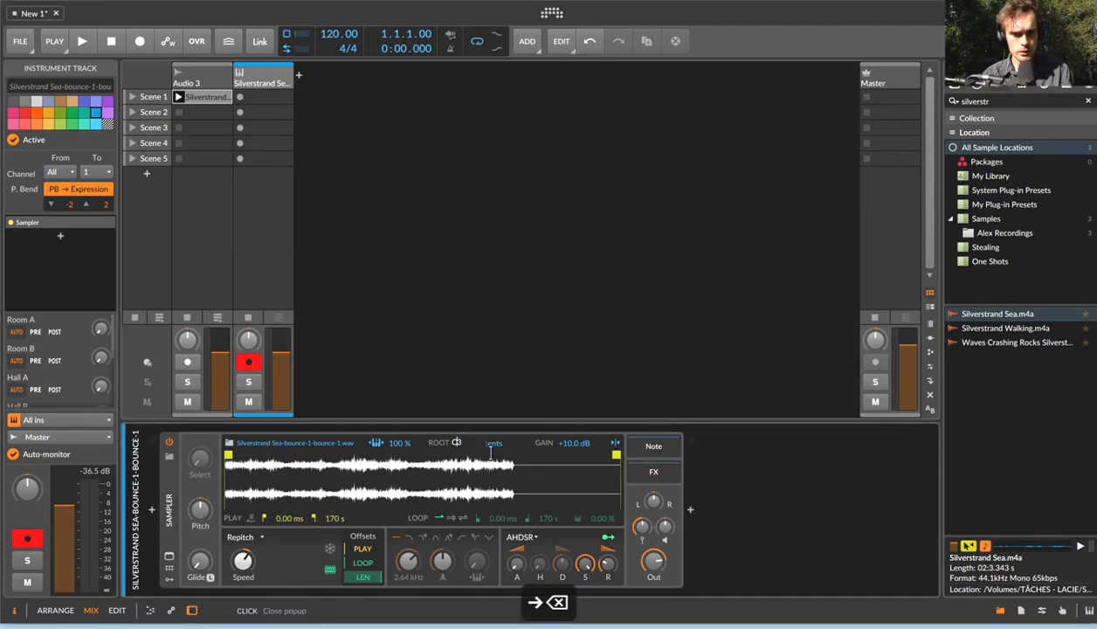
type("A")
key("Return")
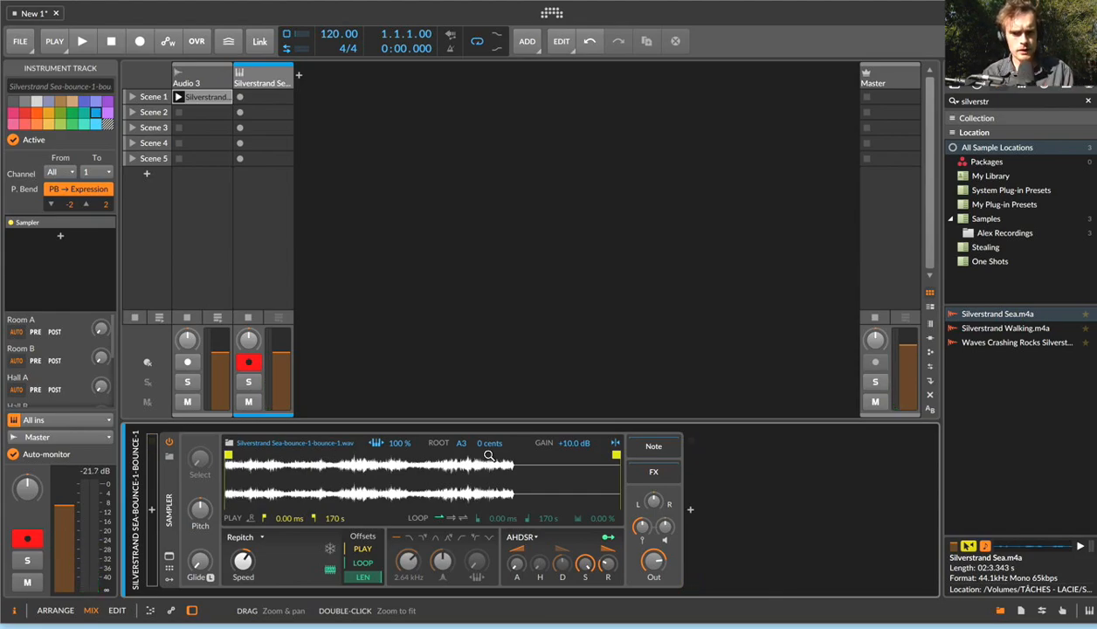
Lengthen the attack and release of the Sampler's AHDSR envelope.
left_click_drag(518, 565, 518, 564)
left_click_drag(607, 565, 608, 564)
left_click_drag(515, 563, 515, 564)
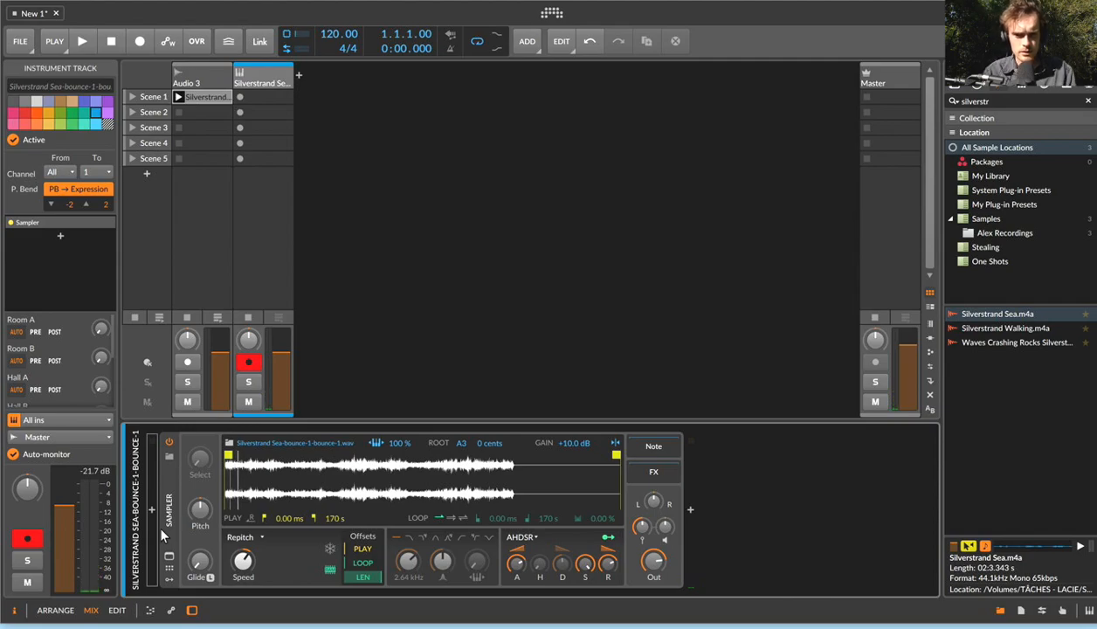
Add a Reverb device after the Sampler by searching the audio effects for "rev".
left_click(692, 515)
type("rev")
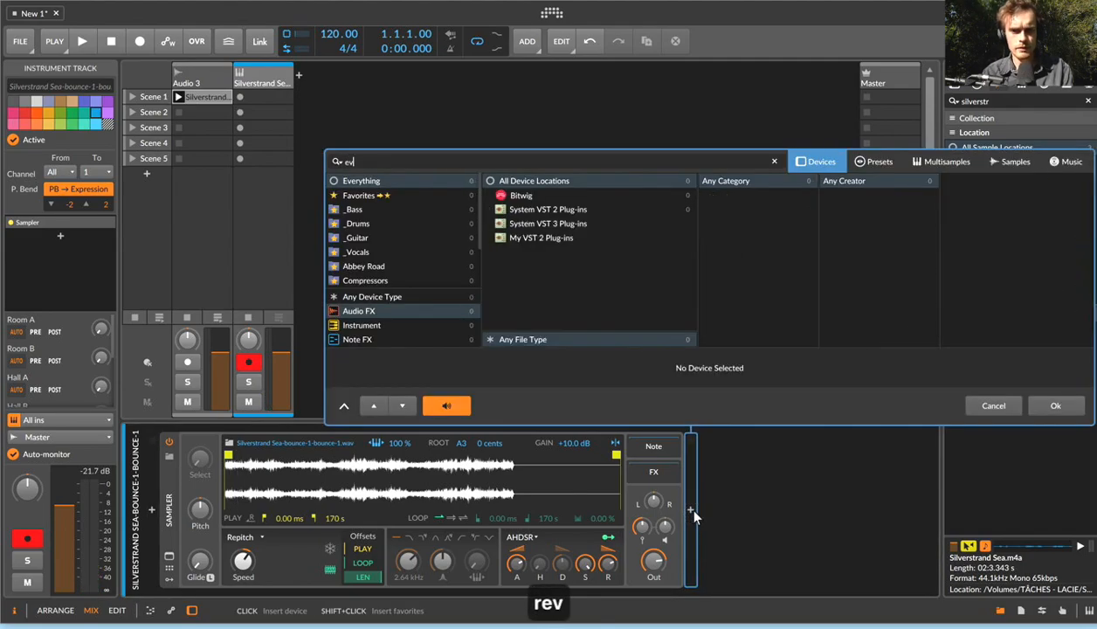
key("BackSpace")
key("BackSpace")
key("BackSpace")
type("rev")
key("Down")
key("Return")
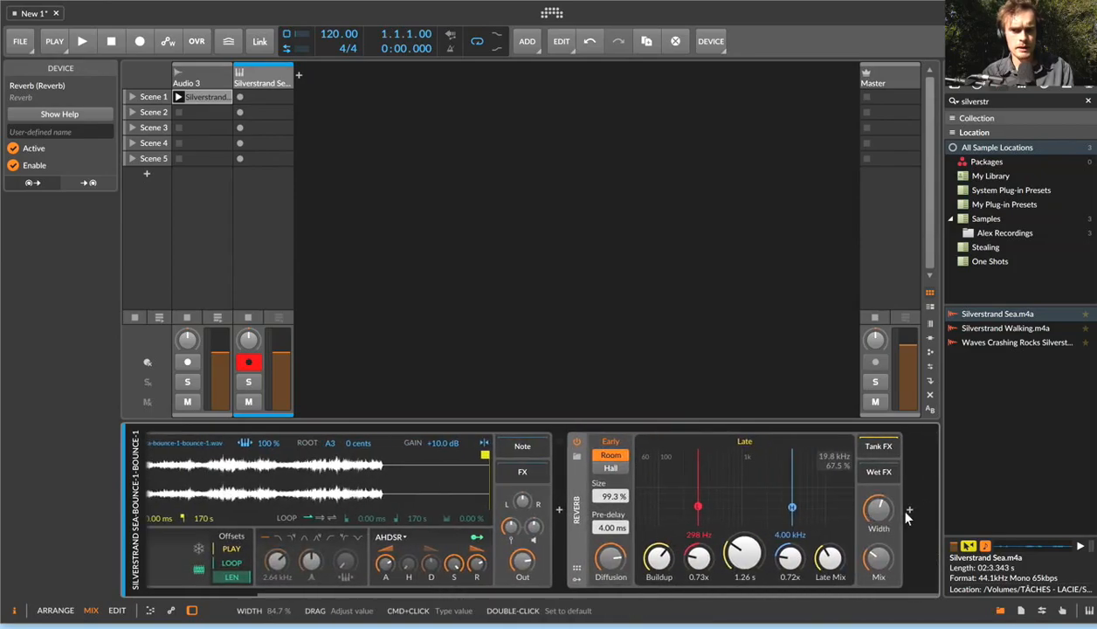
Add a Delay-2 device after the Reverb by searching the devices for "de".
left_click(909, 511)
type("de")
key("Down")
key("Down")
key("Down")
key("Down")
key("Down")
key("Down")
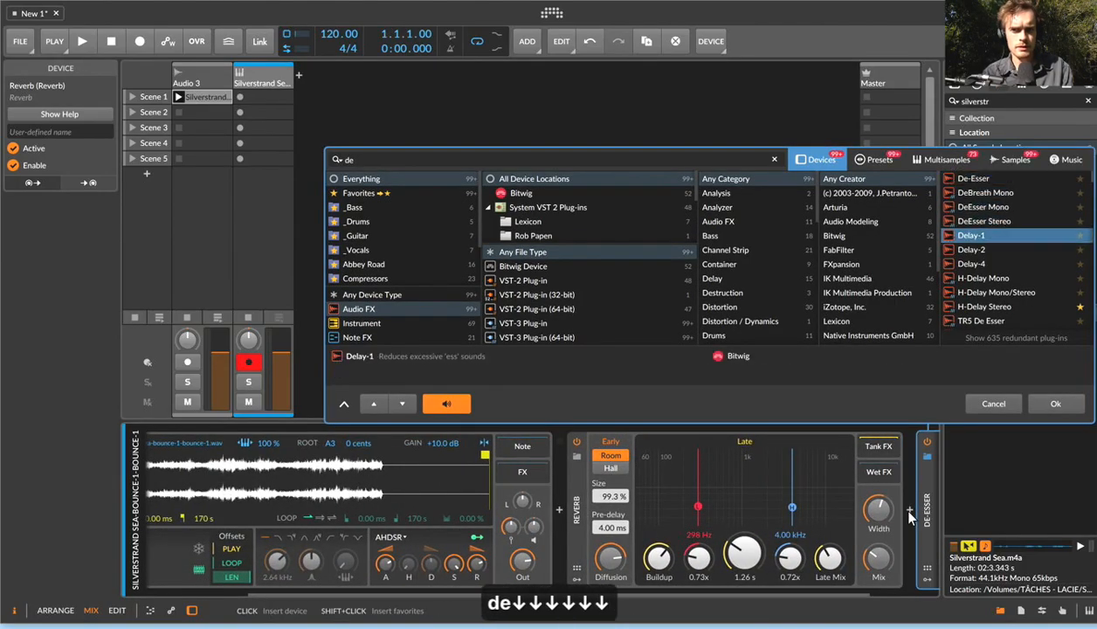
key("Return")
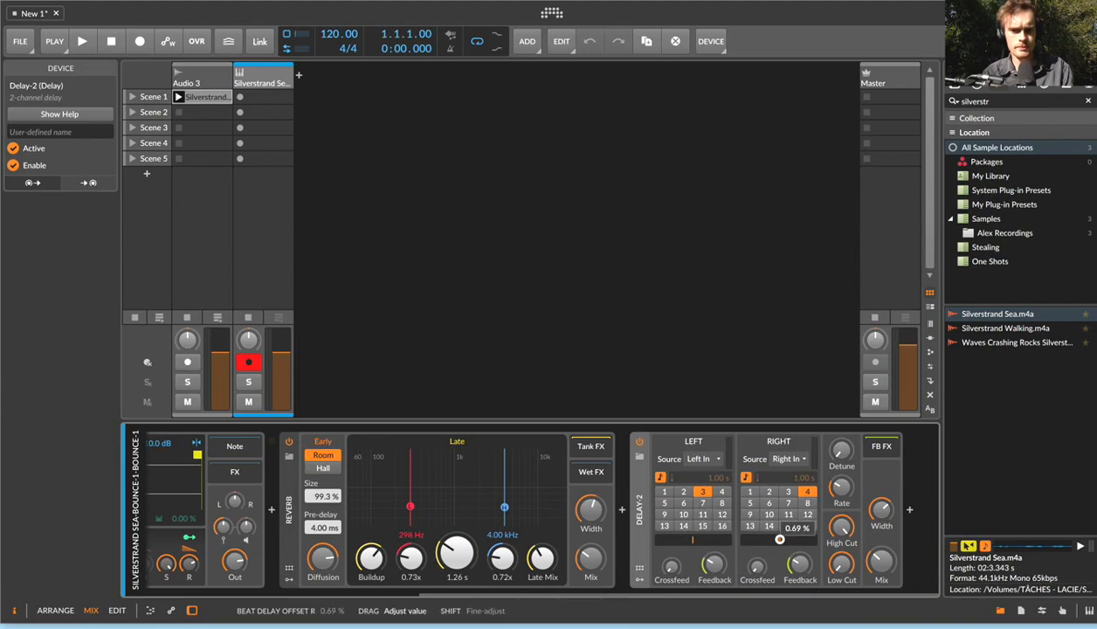
Adjust the right channel's feedback on Delay-2 and set its detune to about 13 cents.
left_click(802, 568)
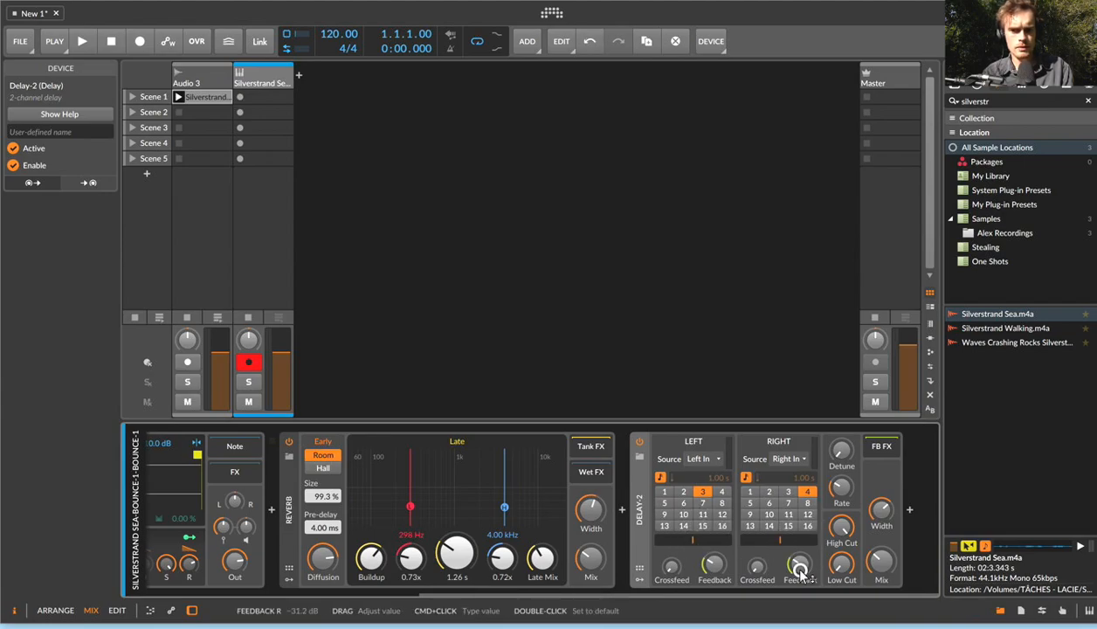
left_click(840, 452)
left_click(840, 452)
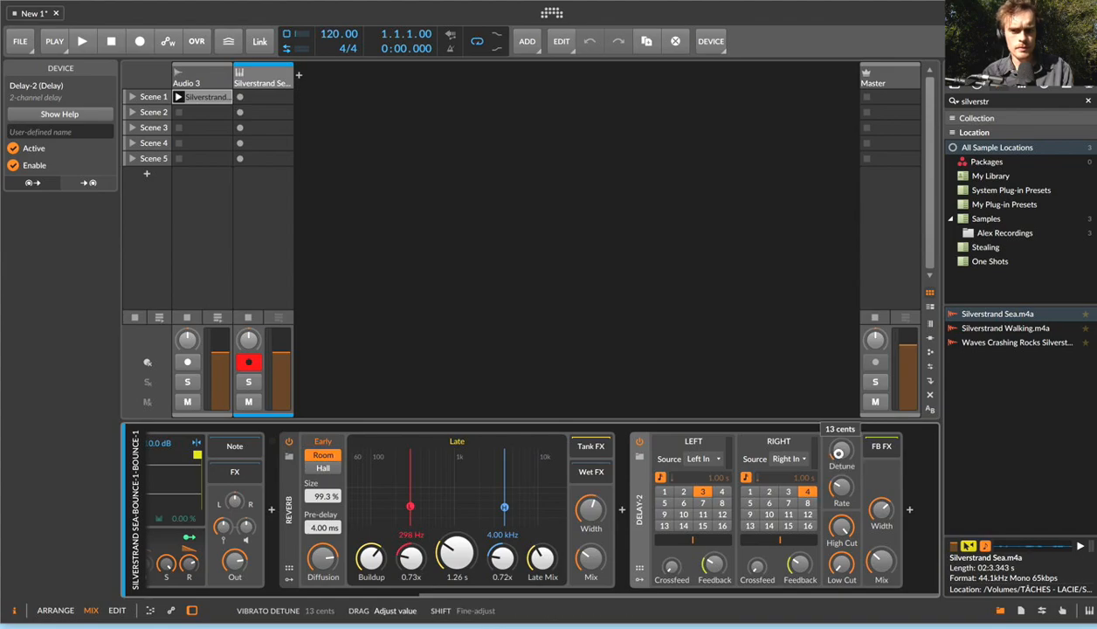
Add an EQ-2 device after Delay-2 by searching for "eq" and raise the frequency of its low-cut band.
left_click(910, 509)
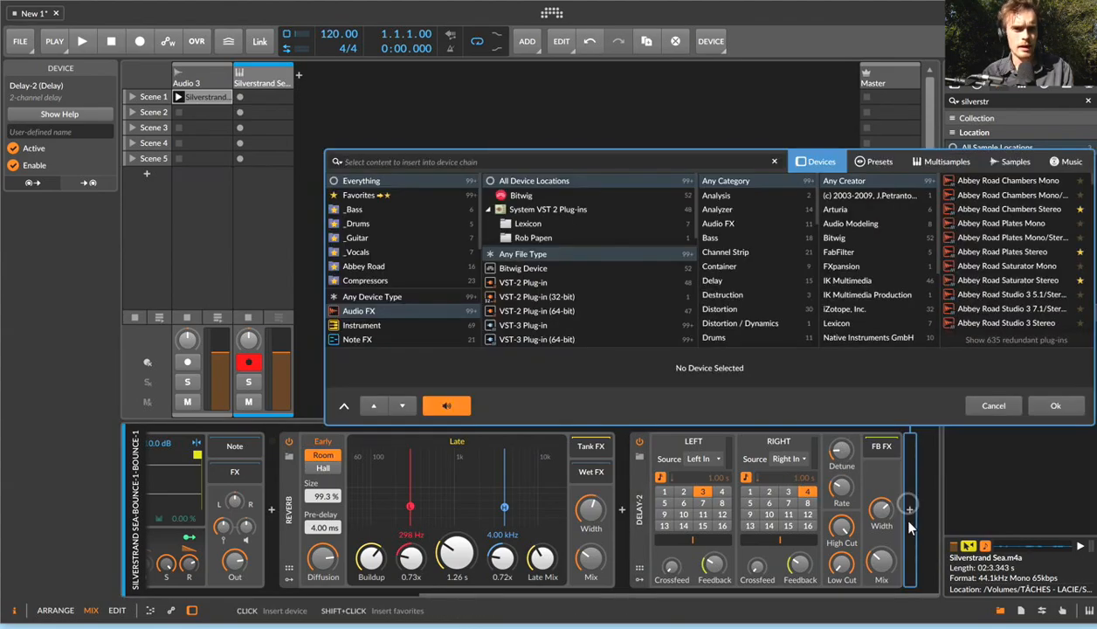
type("eq")
key("Down")
key("Return")
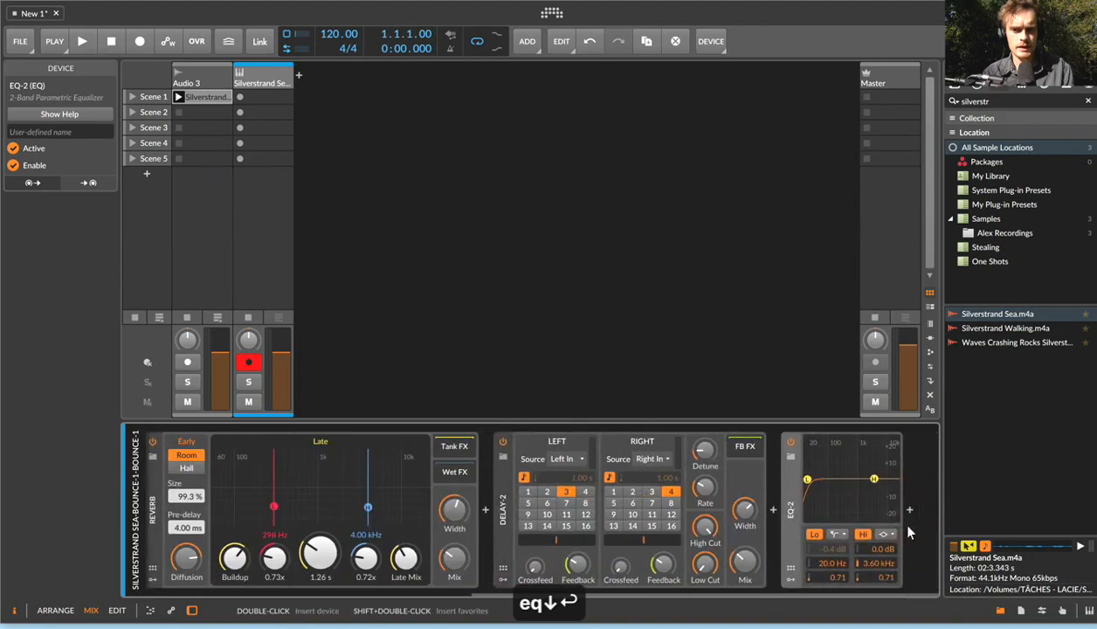
left_click_drag(818, 483, 834, 480)
Insert a Diatonic Transposer before the Sampler by searching for "diat", and set it to C# Mixolydian.
scroll(472, 477, "left", 10)
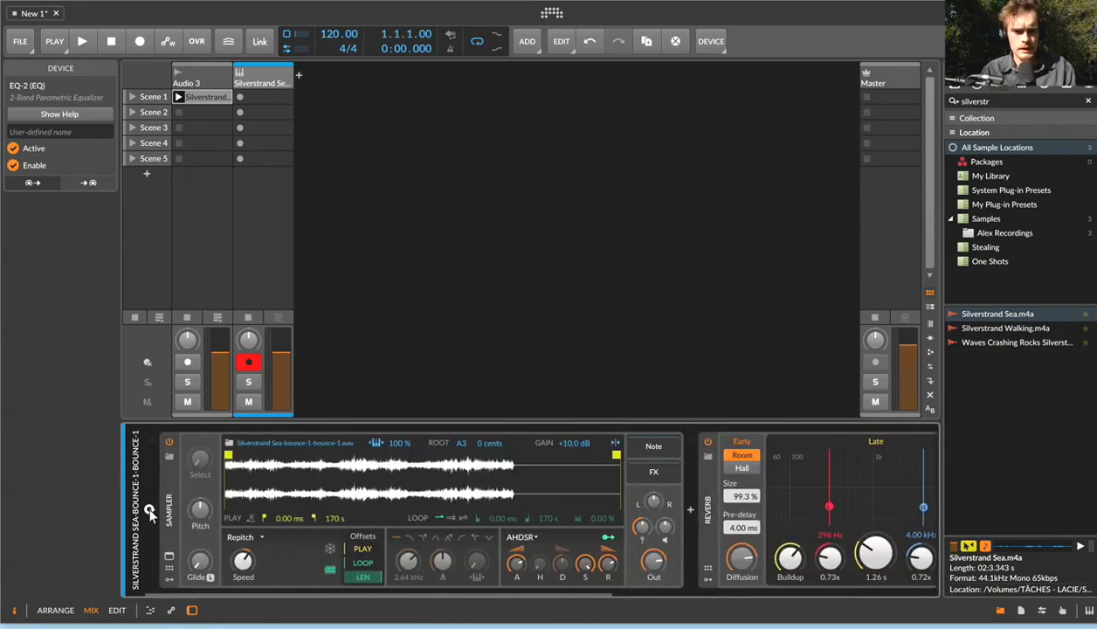
left_click(151, 510)
type("dua")
key("BackSpace")
key("BackSpace")
type("iat")
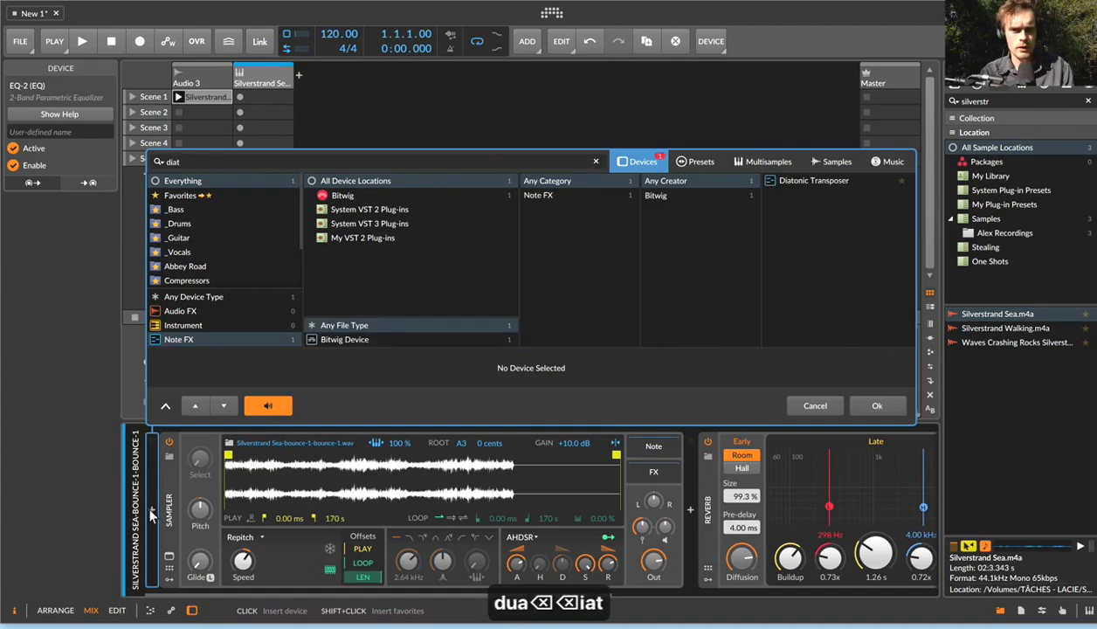
key("Down")
key("Return")
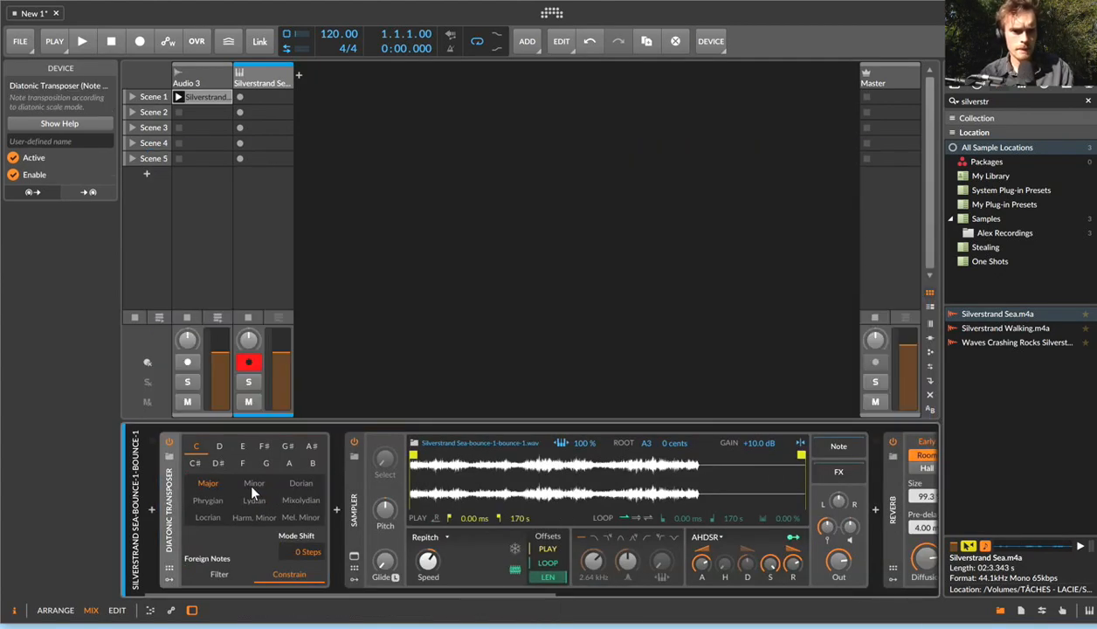
left_click(195, 464)
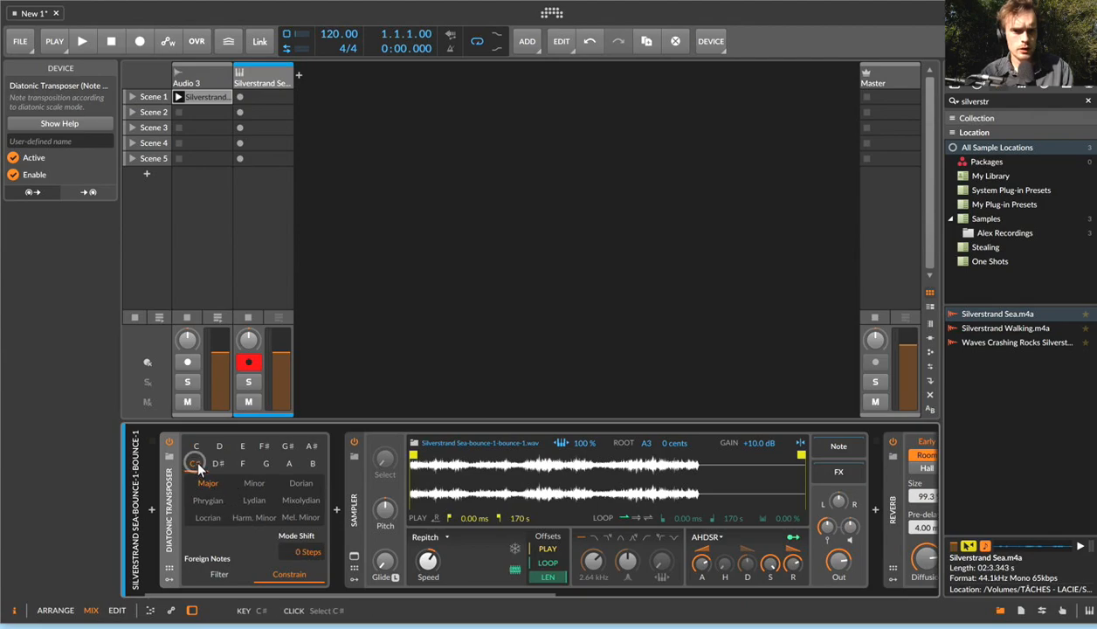
left_click(295, 501)
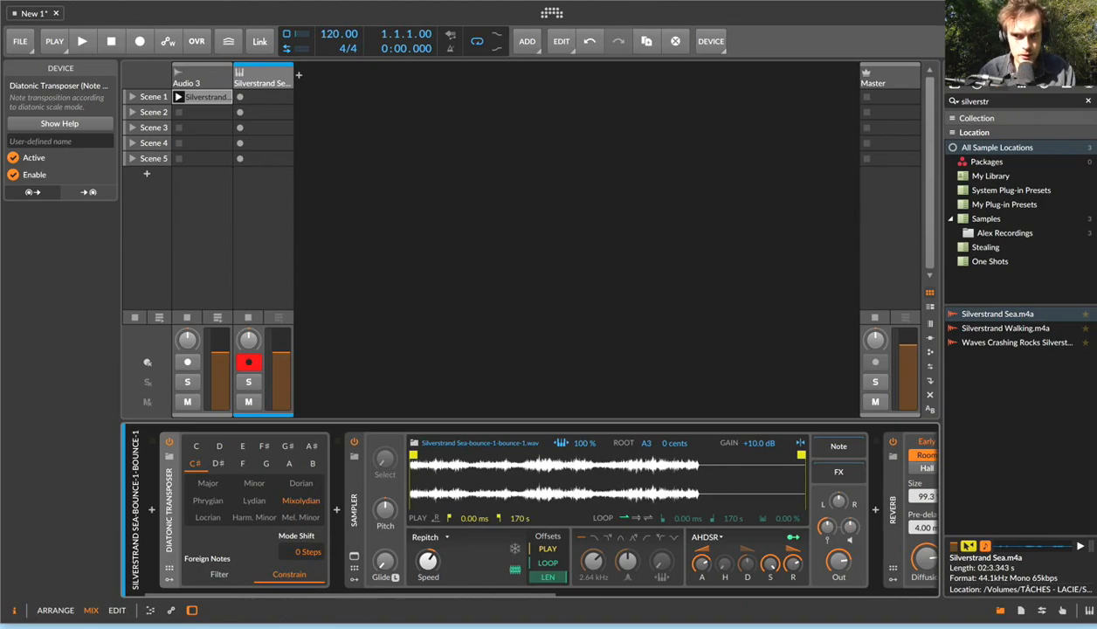
Search the sample library for "rainfores" and place the Rainforest atmosphere afternoon recording on a new audio track.
left_click(1014, 100)
key("super+a")
key("BackSpace")
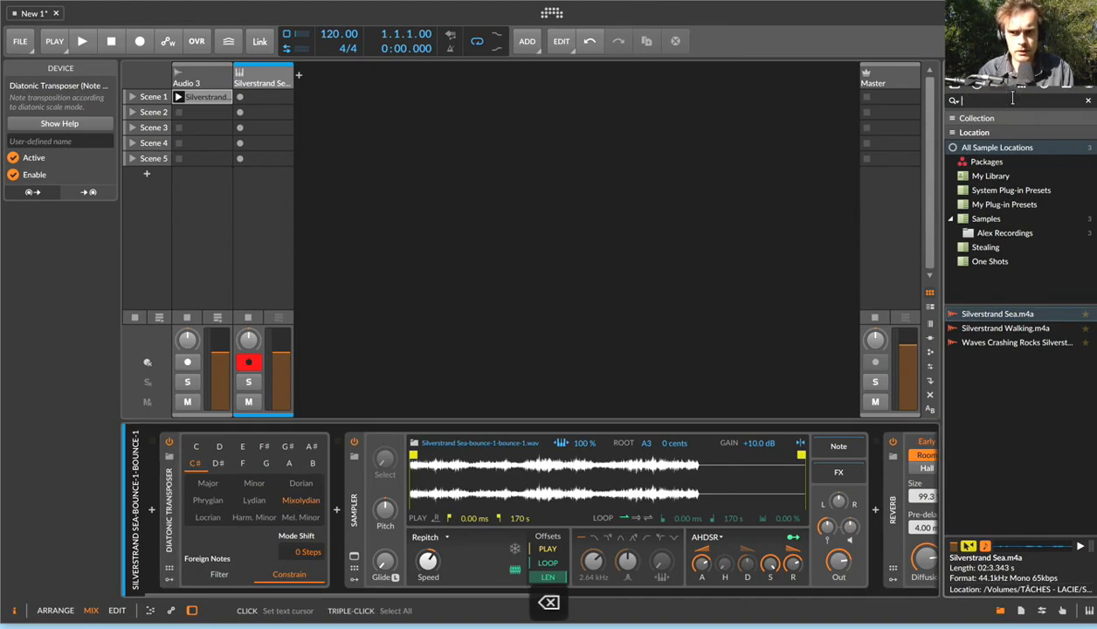
type("rainfores")
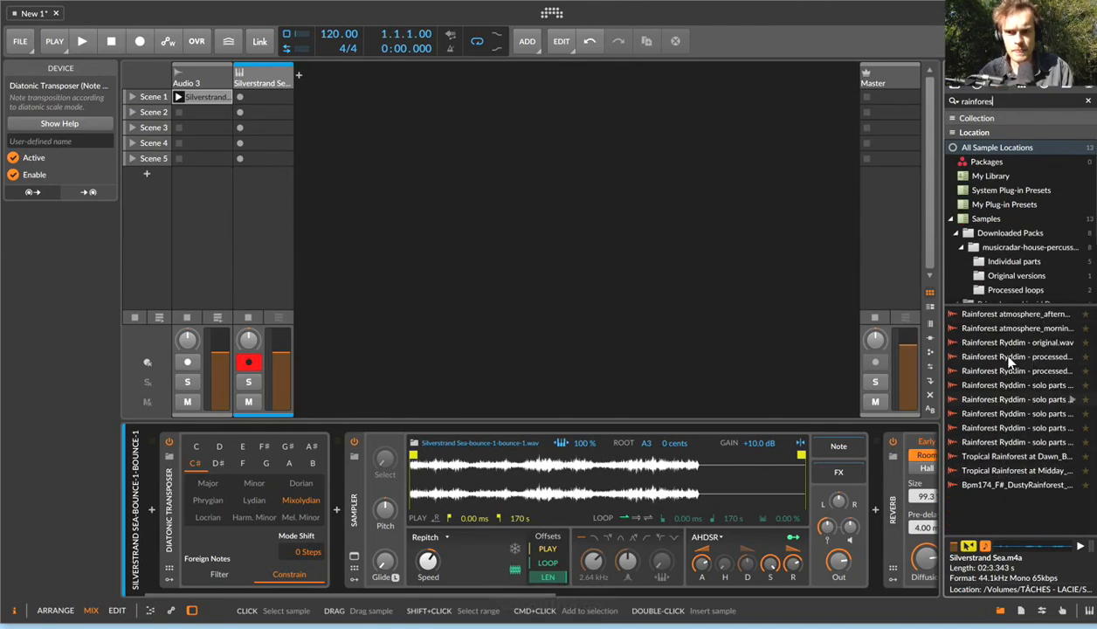
left_click_drag(977, 313, 358, 92)
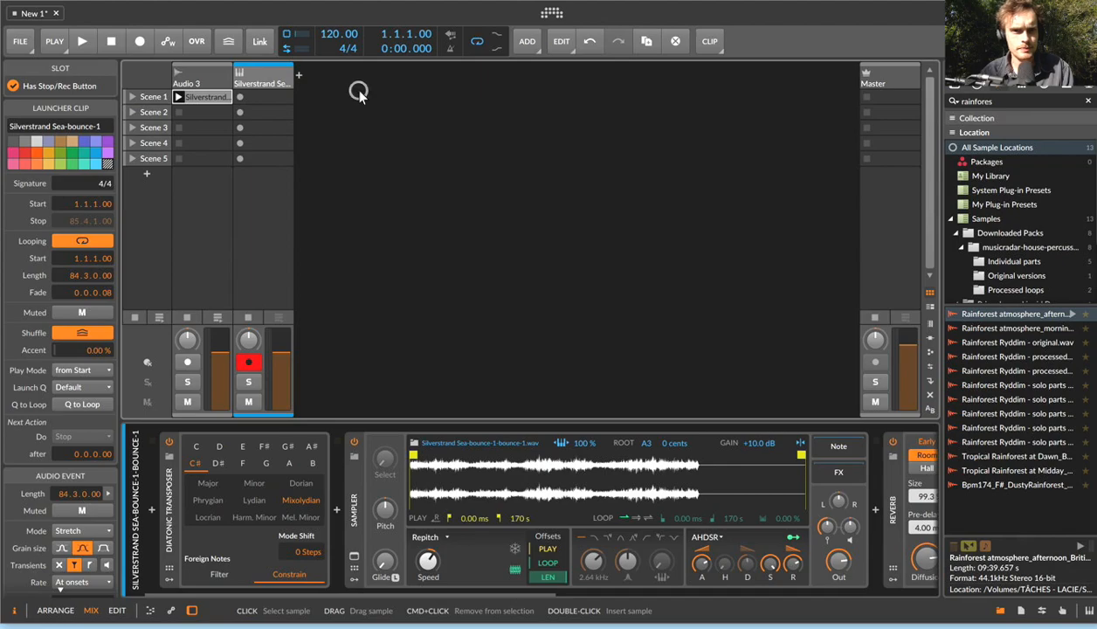
left_click_drag(259, 81, 323, 95)
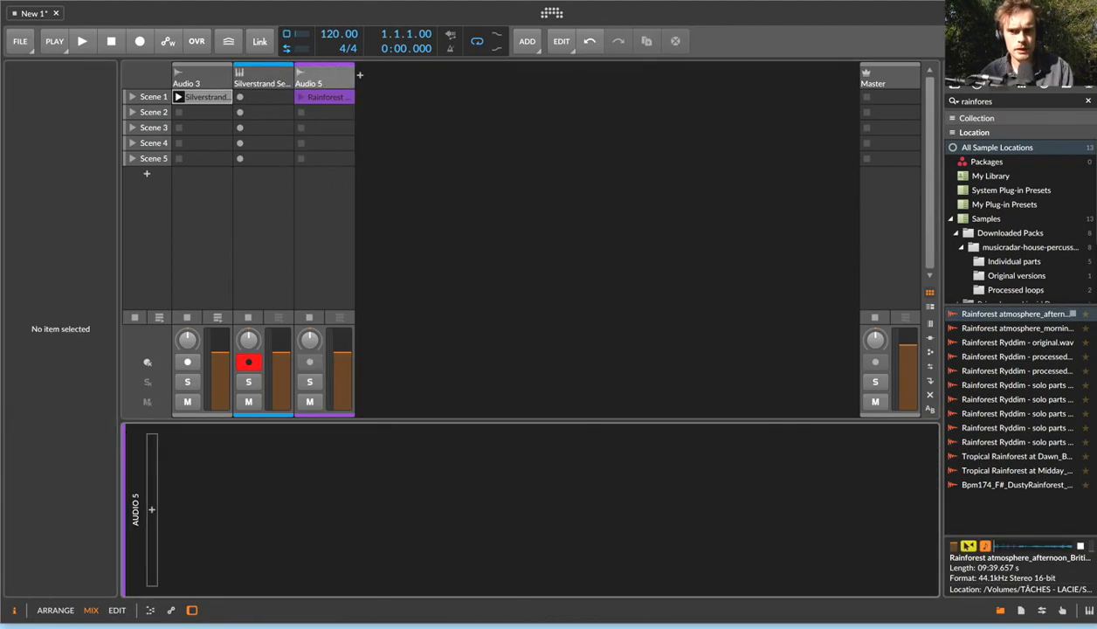
Add an EQ-5 device to the Rainforest track by searching the devices for "eq".
left_click(150, 509)
type("eq")
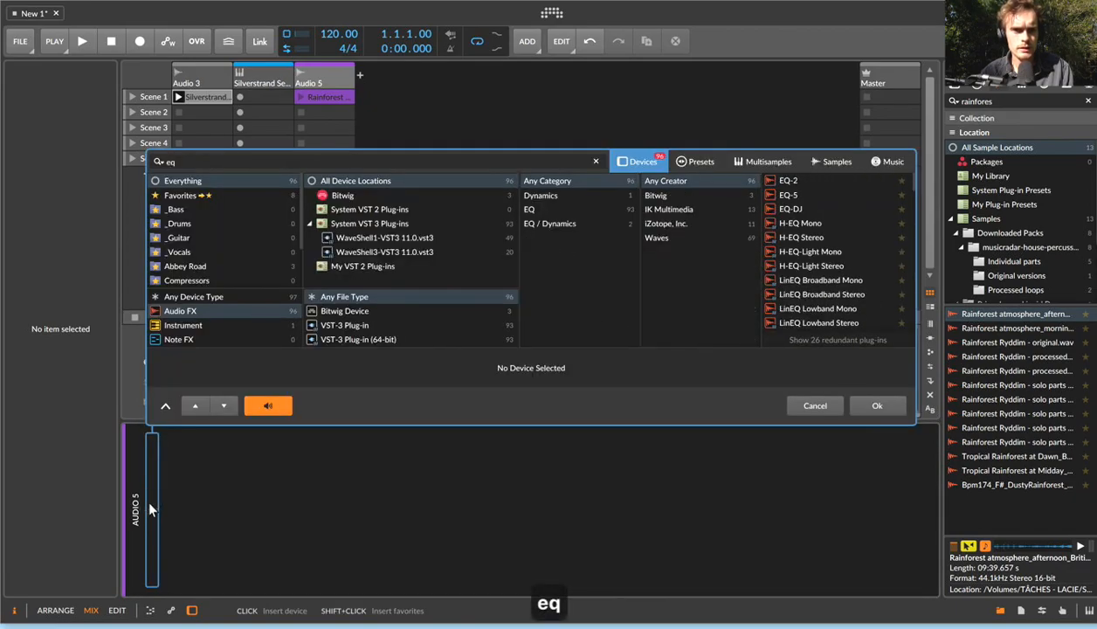
key("Down")
key("Down")
key("Return")
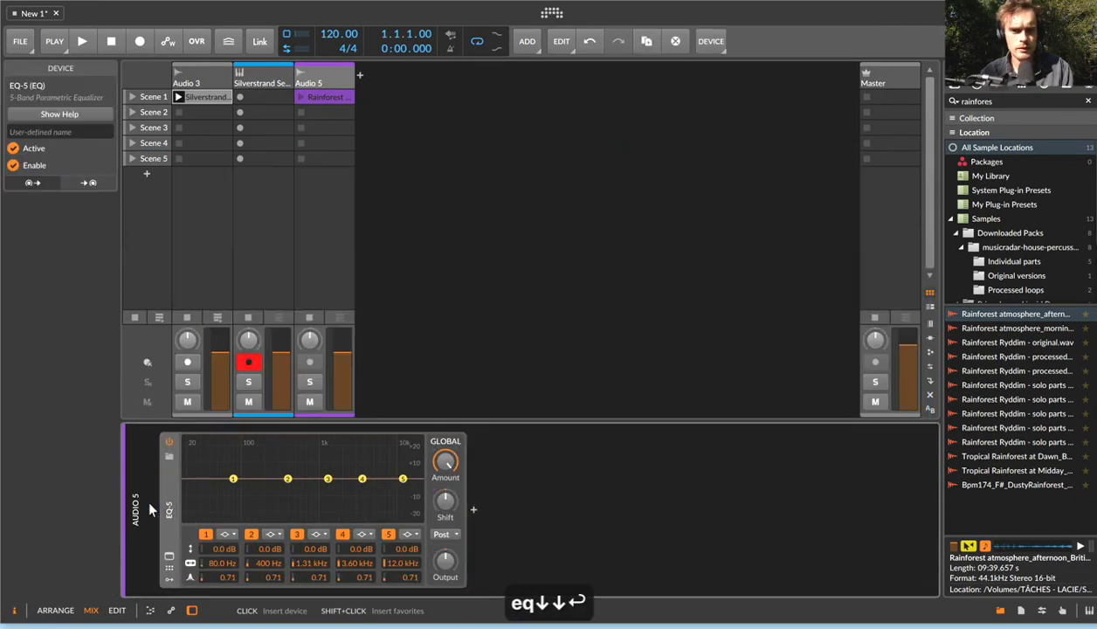
Set band 3 of the EQ-5 to 440 Hz with +24.0 dB gain and a Q of 37.77, and duplicate the device.
double_click(313, 564)
type("440")
key("Return")
double_click(313, 564)
type(".44")
key("Return")
left_click_drag(312, 578, 313, 555)
key("super+d")
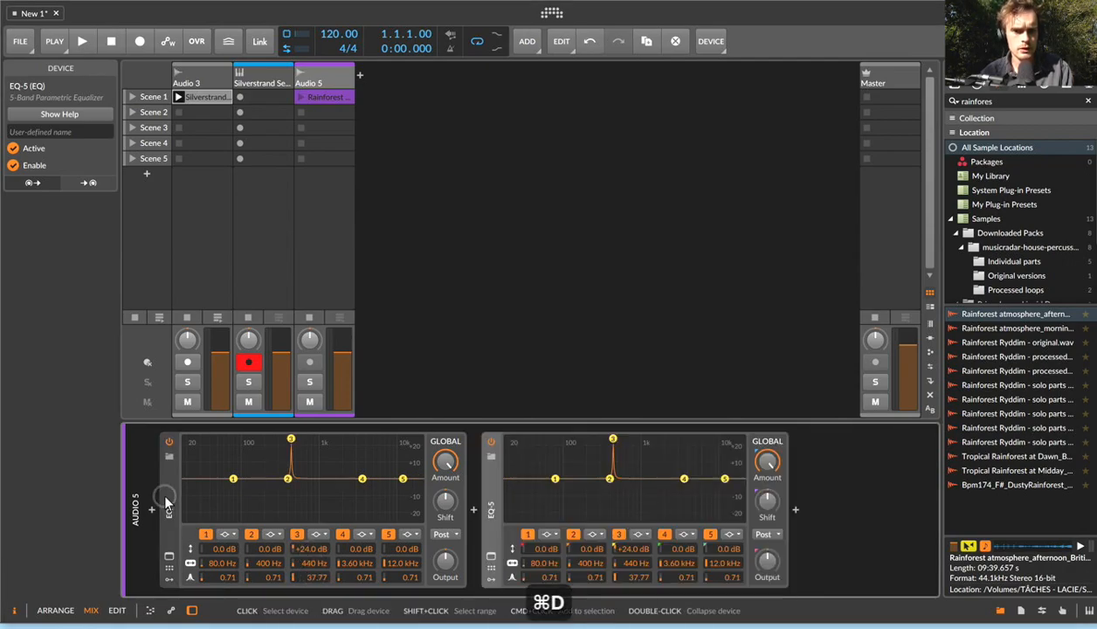
Set band 2 of the first EQ-5 to 220 Hz with a narrow Q of 39.81.
double_click(263, 563)
type(".02")
key("Return")
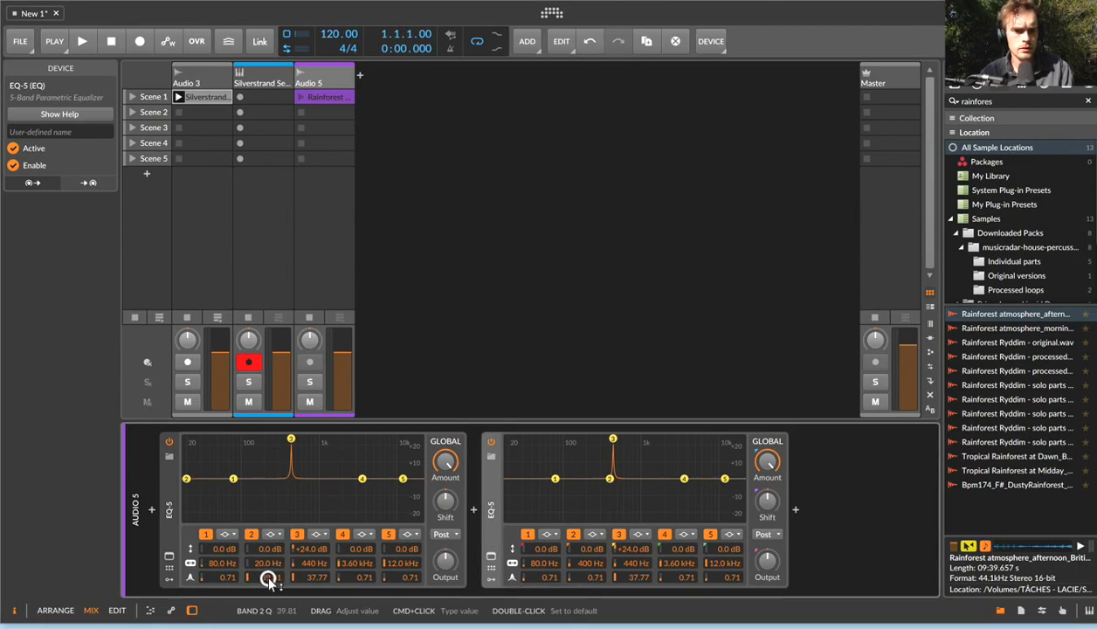
left_click_drag(270, 578, 262, 563)
double_click(257, 564)
type("0.22")
key("Return")
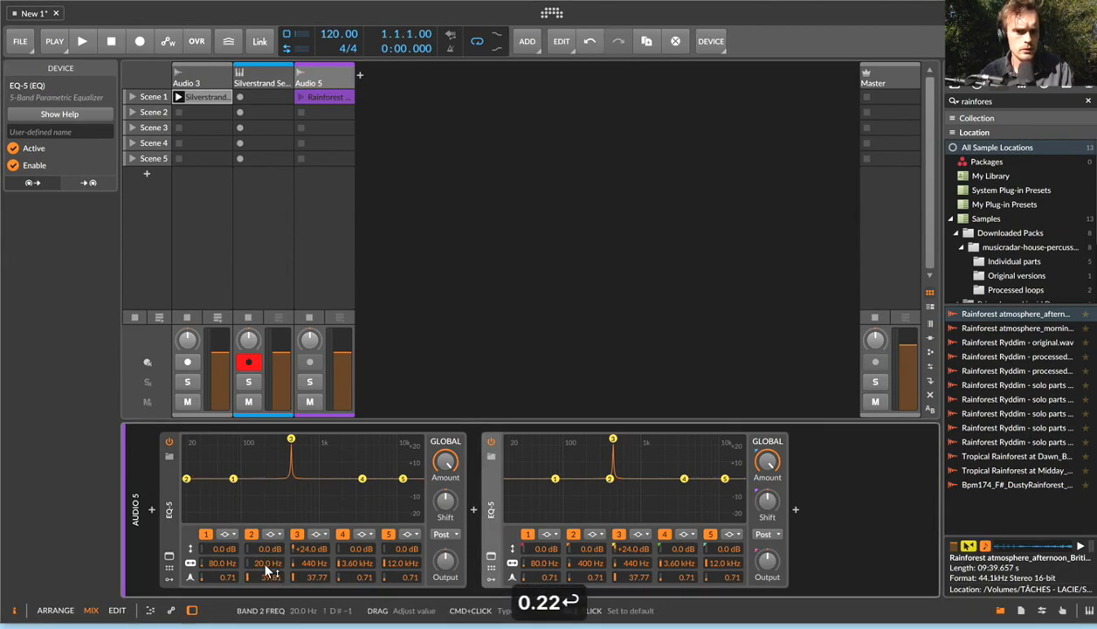
double_click(262, 564)
type("220")
key("Return")
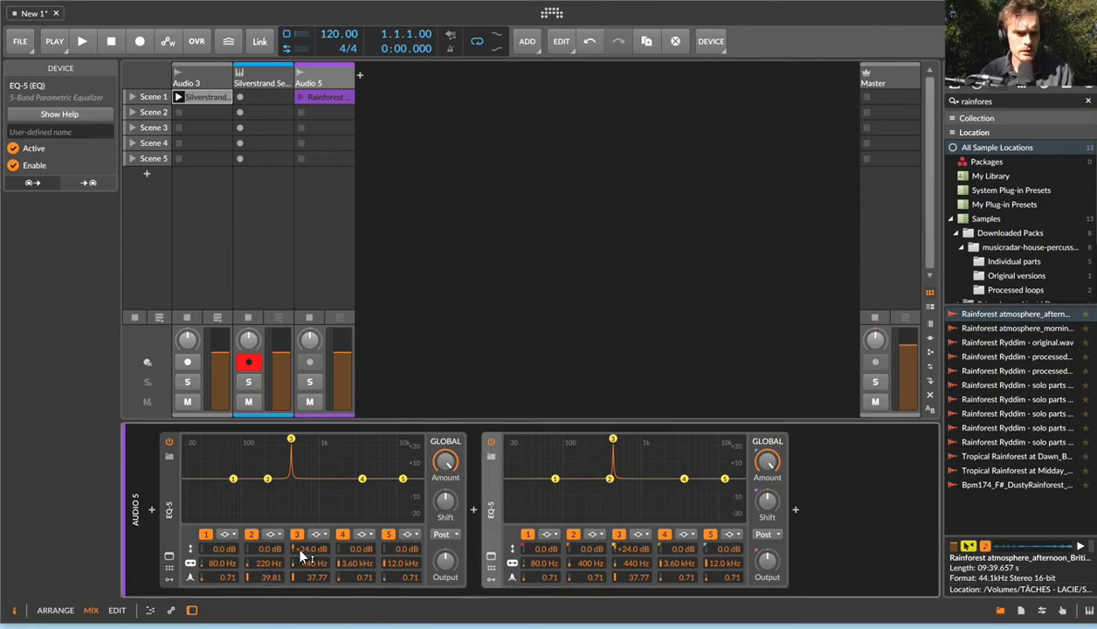
Boost band 2 of the first EQ-5 by about +17.5 dB.
left_click_drag(276, 549, 271, 550)
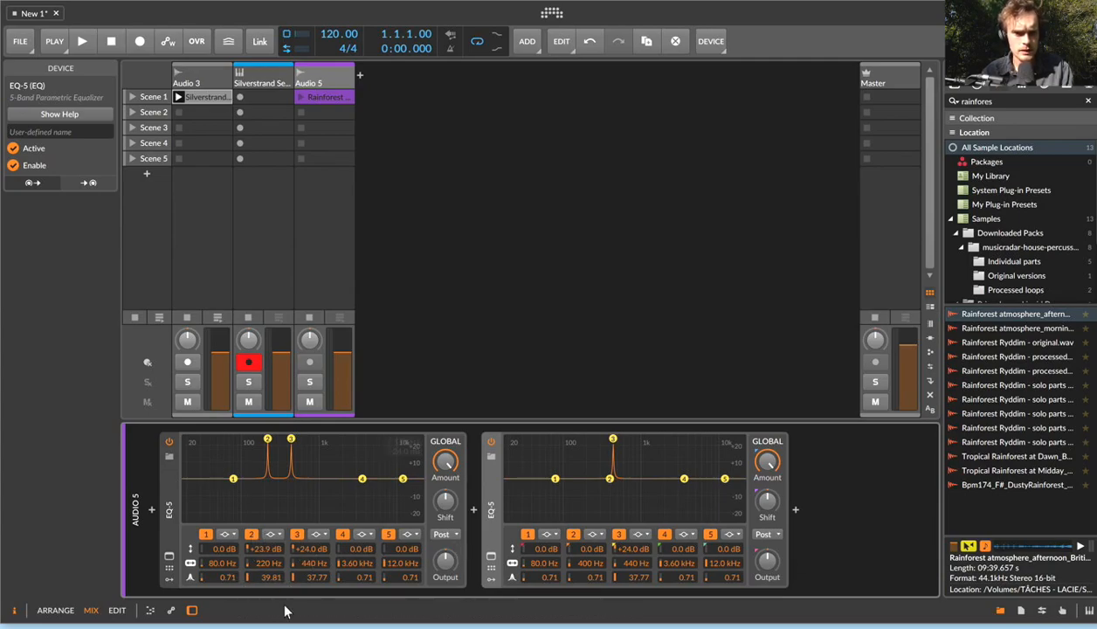
key("super+z")
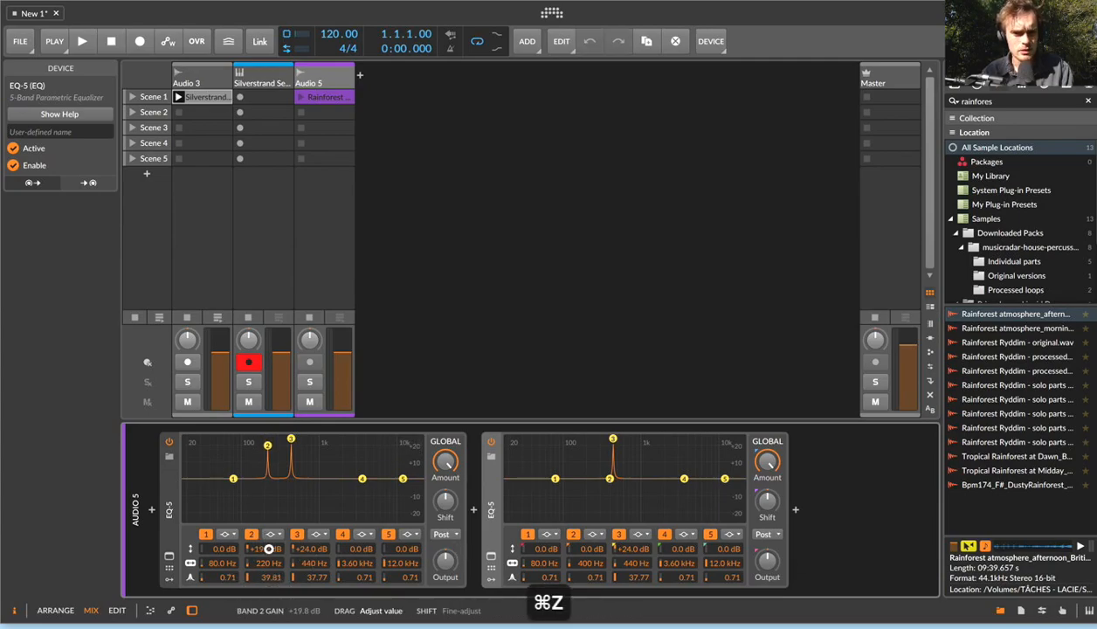
left_click_drag(269, 549, 265, 555)
Boost band 2 of the second EQ-5 at 220 Hz by +20.9 dB with Q 38.17, and set the first EQ-5's band 3 Q to 39.81.
left_click(590, 562, "super")
type("220")
key("Return")
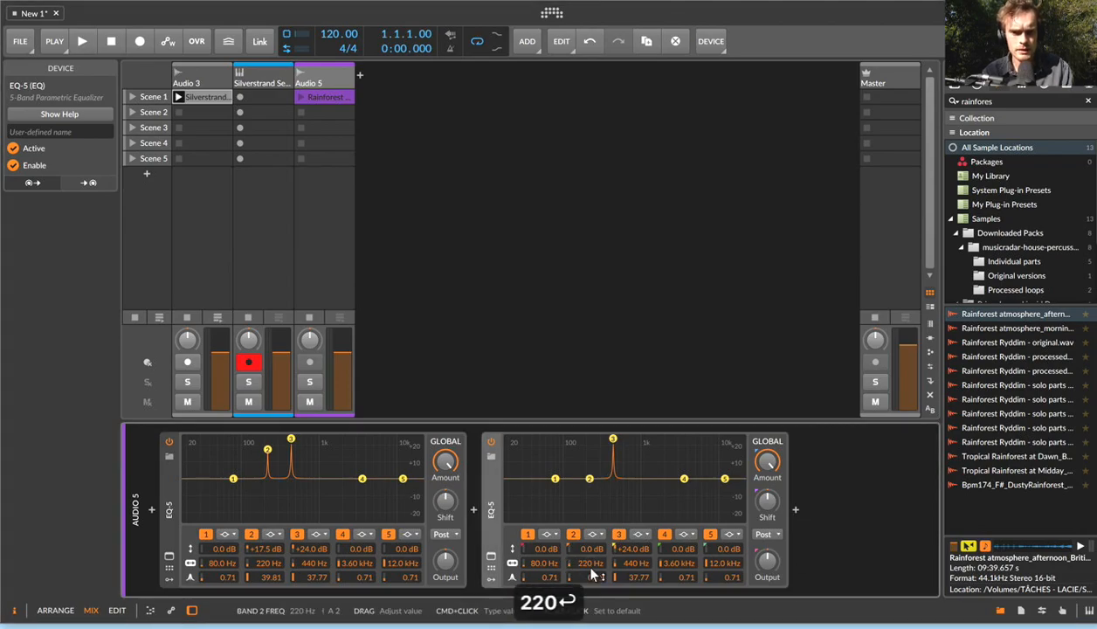
left_click_drag(591, 580, 590, 576)
left_click_drag(588, 554, 588, 576)
left_click_drag(260, 579, 318, 577)
left_click(302, 578)
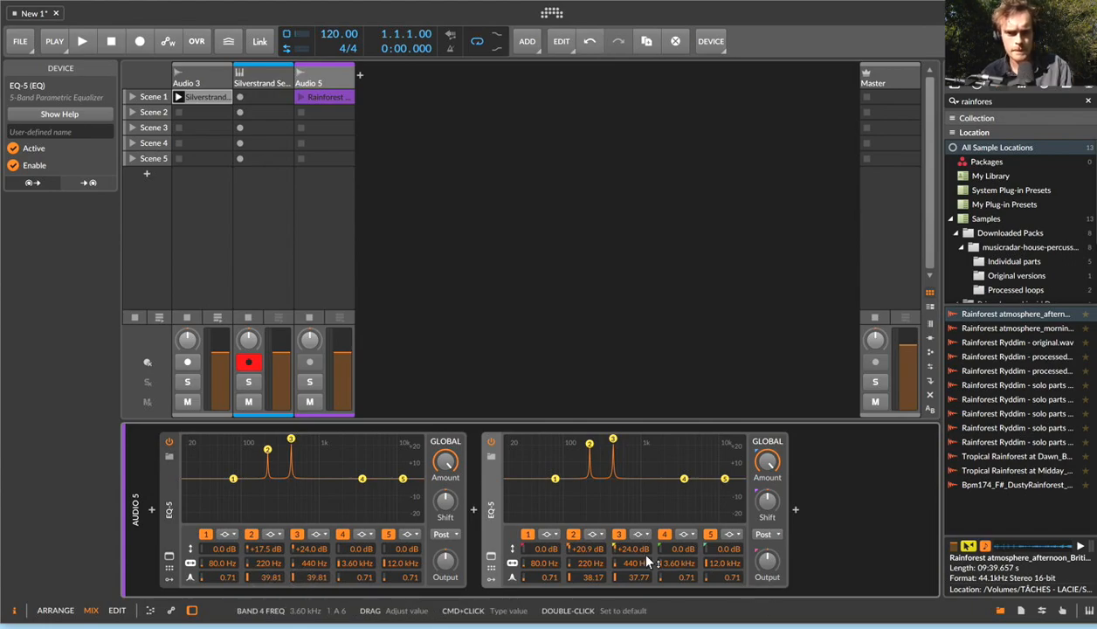
Set band 4 of the second EQ-5 to 1.76 kHz with about +18.3 dB gain and a Q of 39.81.
double_click(682, 562)
type("1760")
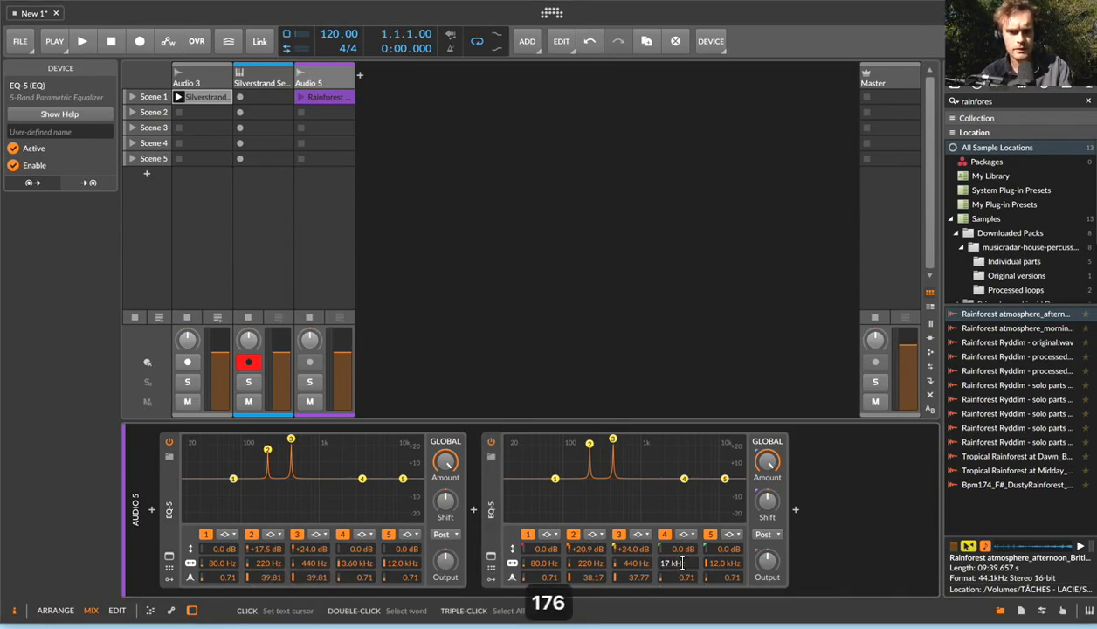
key("Return")
type("1.76")
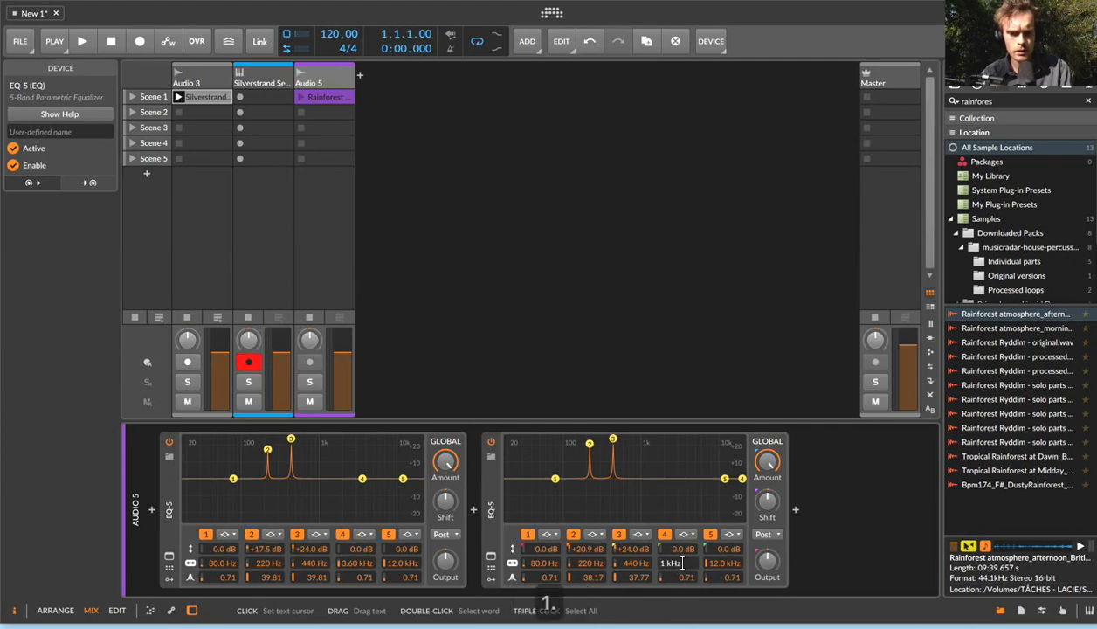
key("Return")
left_click_drag(682, 578, 673, 551)
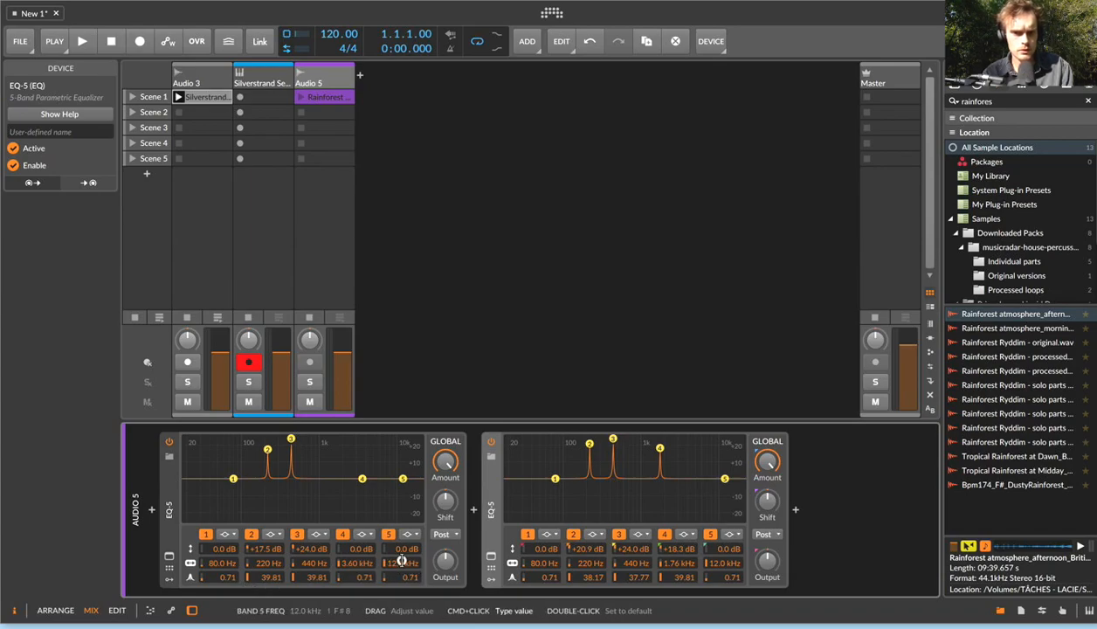
Set band 5 of the first EQ-5 to 880 Hz with +24.0 dB gain and a Q of 39.81.
left_click(401, 560, "super")
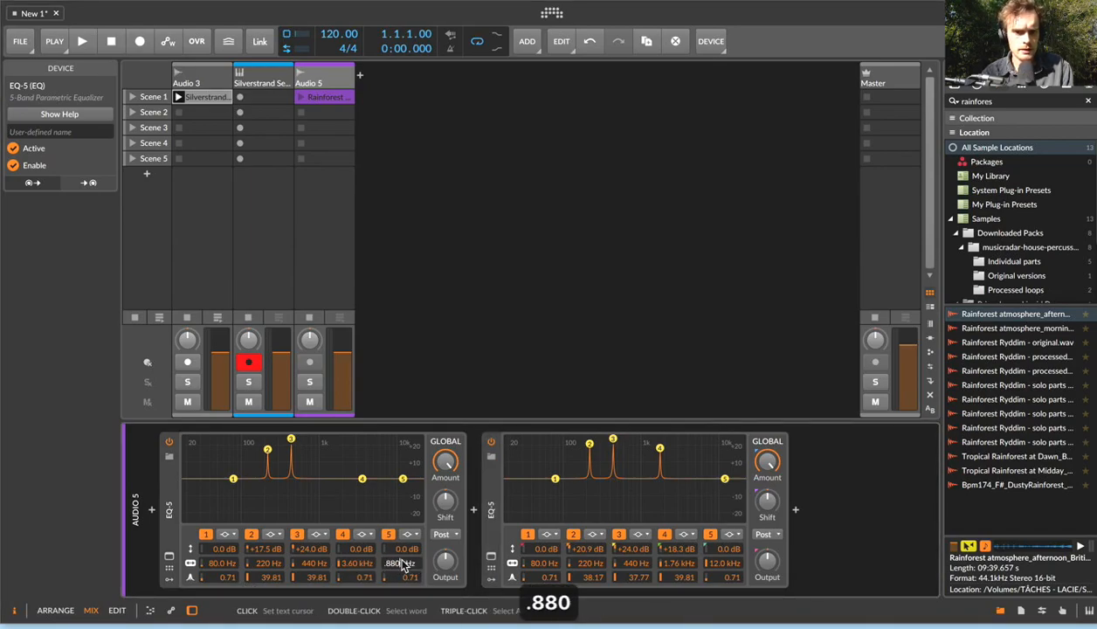
type(".880")
key("BackSpace")
key("Return")
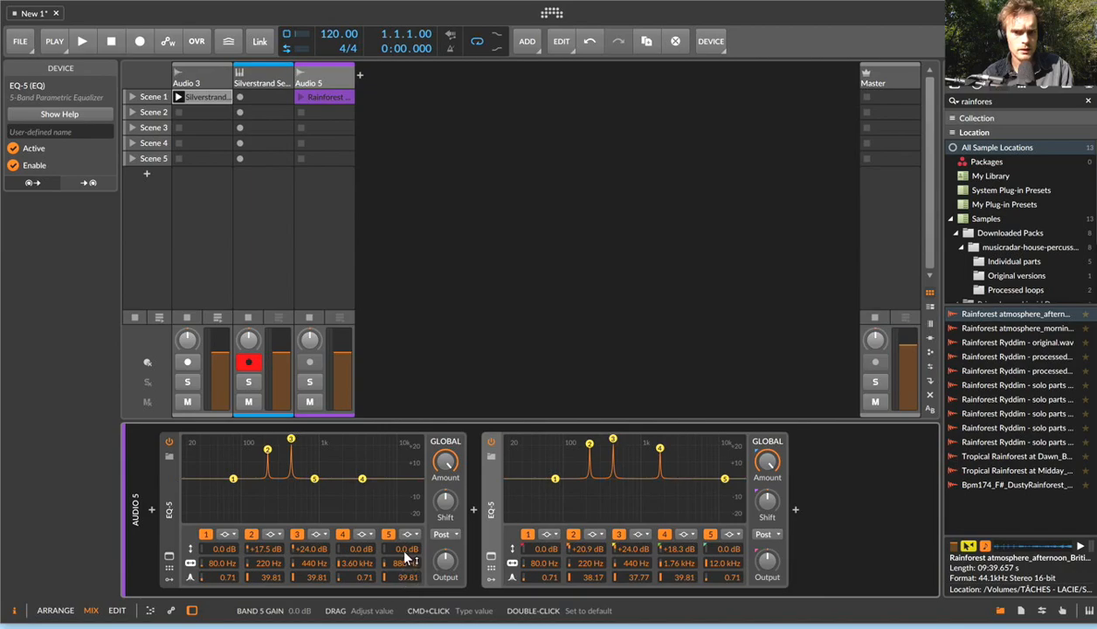
left_click_drag(404, 556, 374, 220)
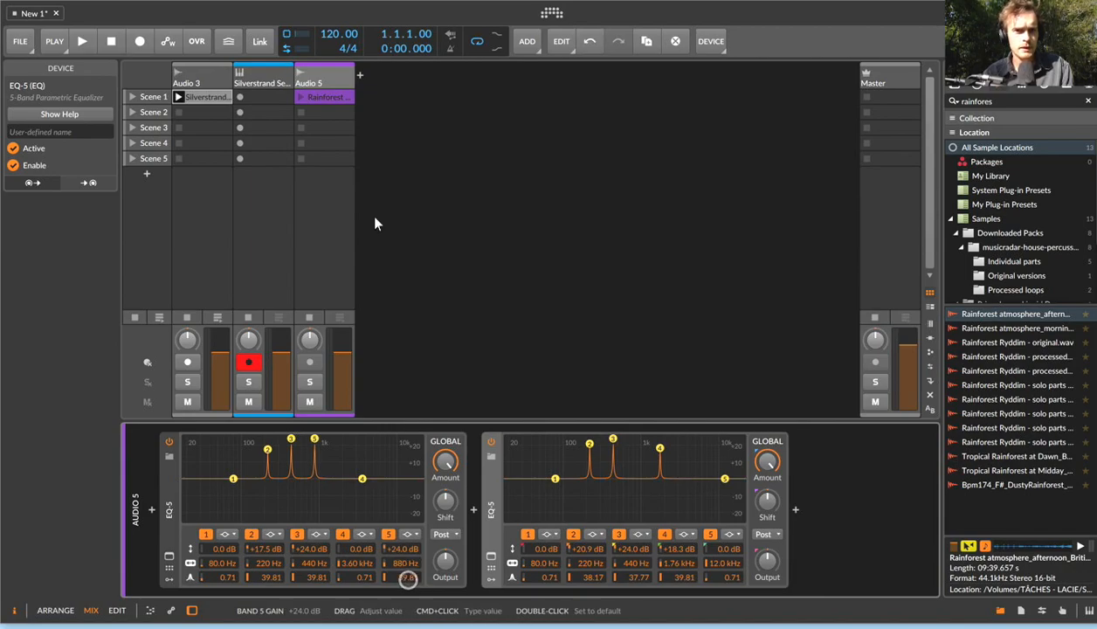
Bounce the Rainforest clip to a new audio track, using the Post-Fader source at 24-bit.
left_click(321, 72)
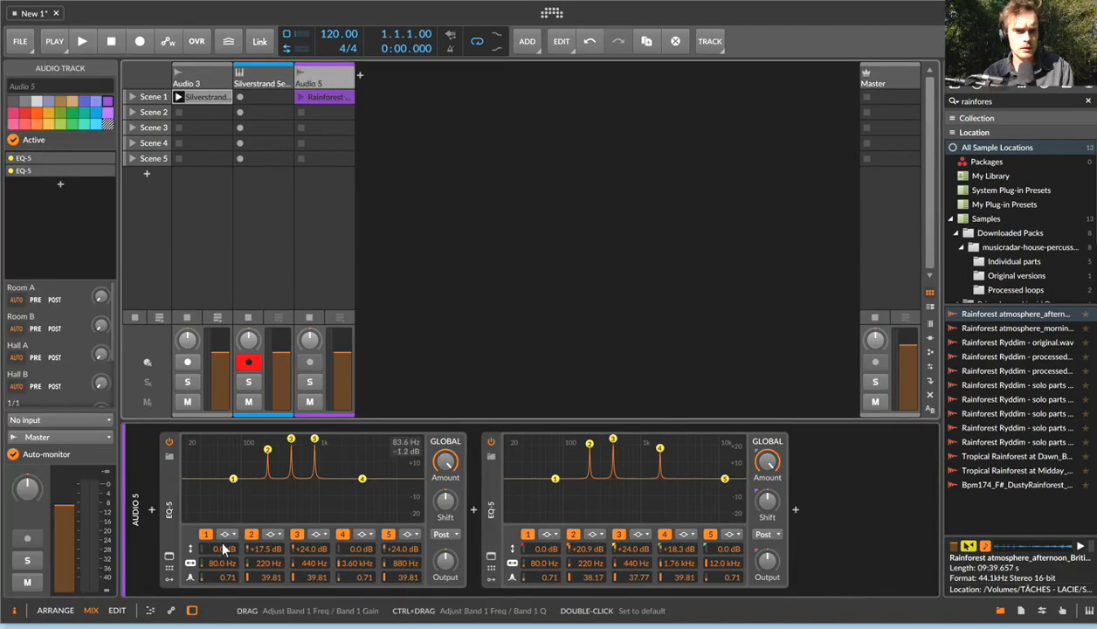
left_click(332, 99)
right_click(330, 99)
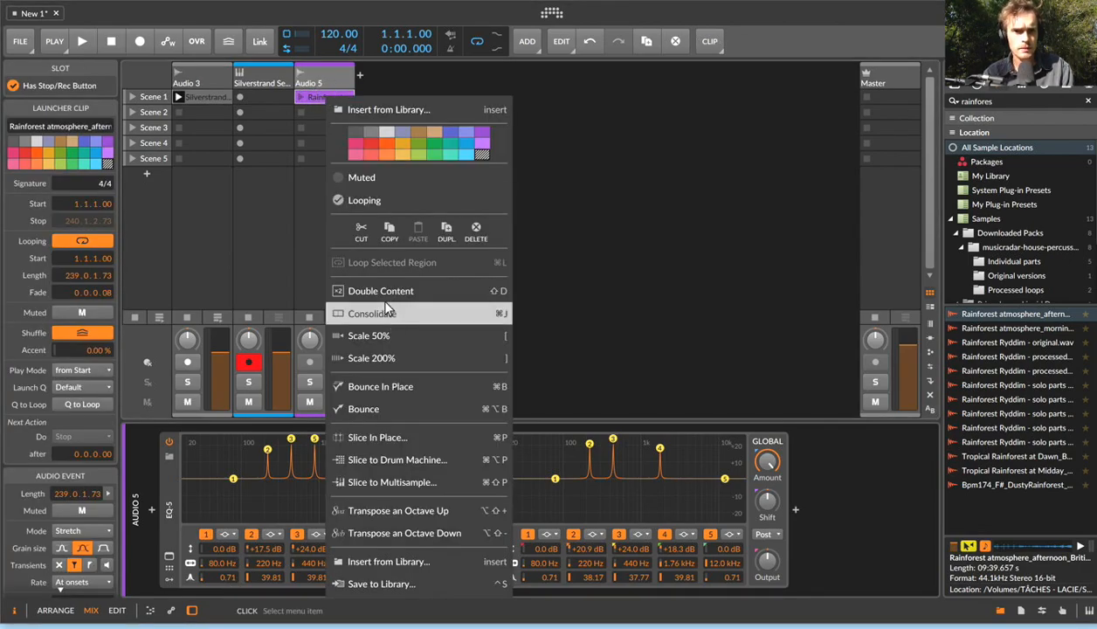
left_click(375, 409)
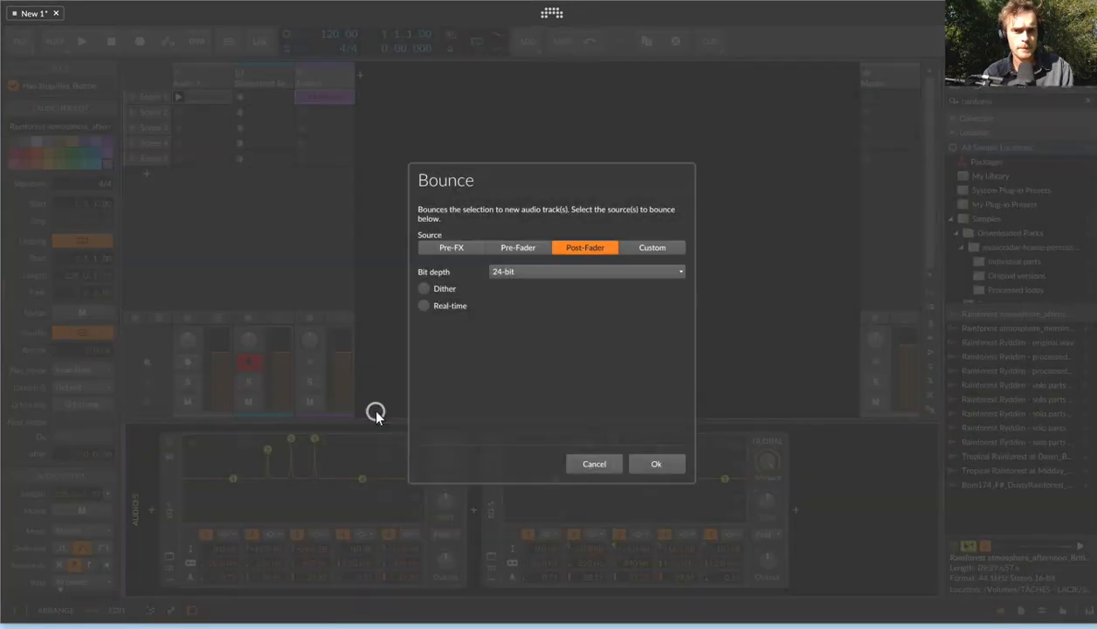
left_click(658, 465)
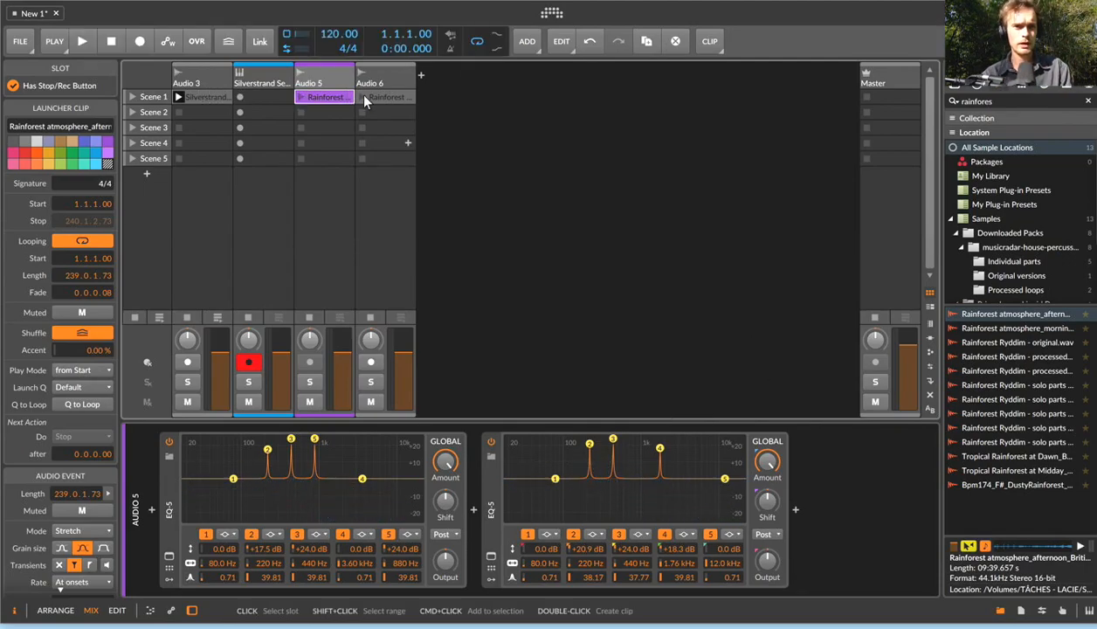
Delete the original Rainforest track with the EQs and create a new instrument track.
left_click(330, 79)
key("BackSpace")
key("super+shift+t")
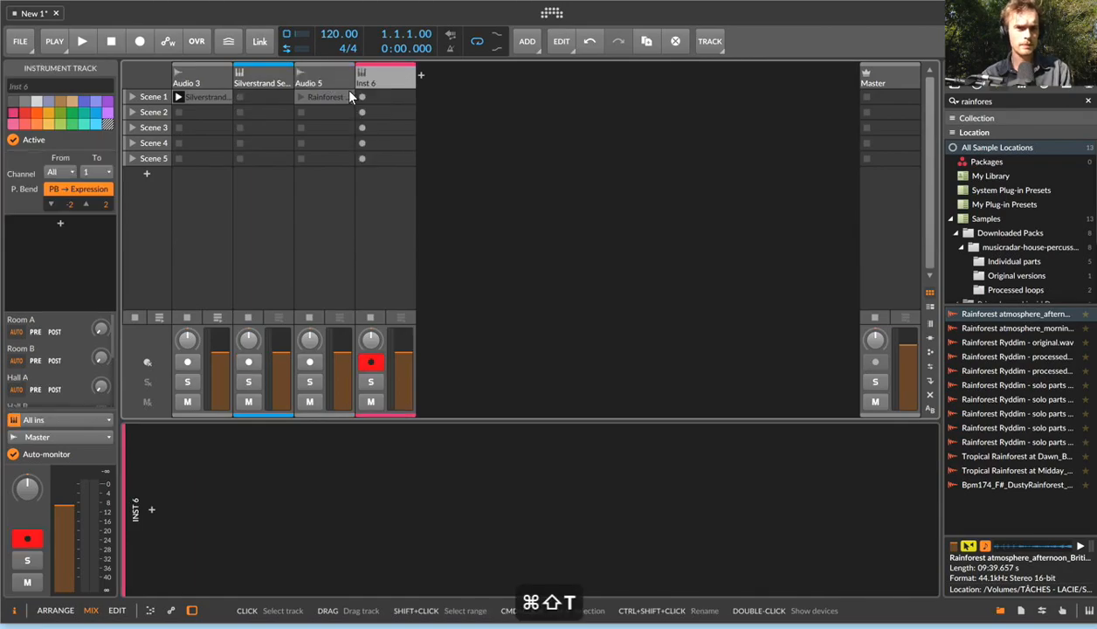
Load the bounced Rainforest clip into the empty device chain of the new instrument track.
double_click(371, 81)
left_click_drag(328, 97, 307, 532)
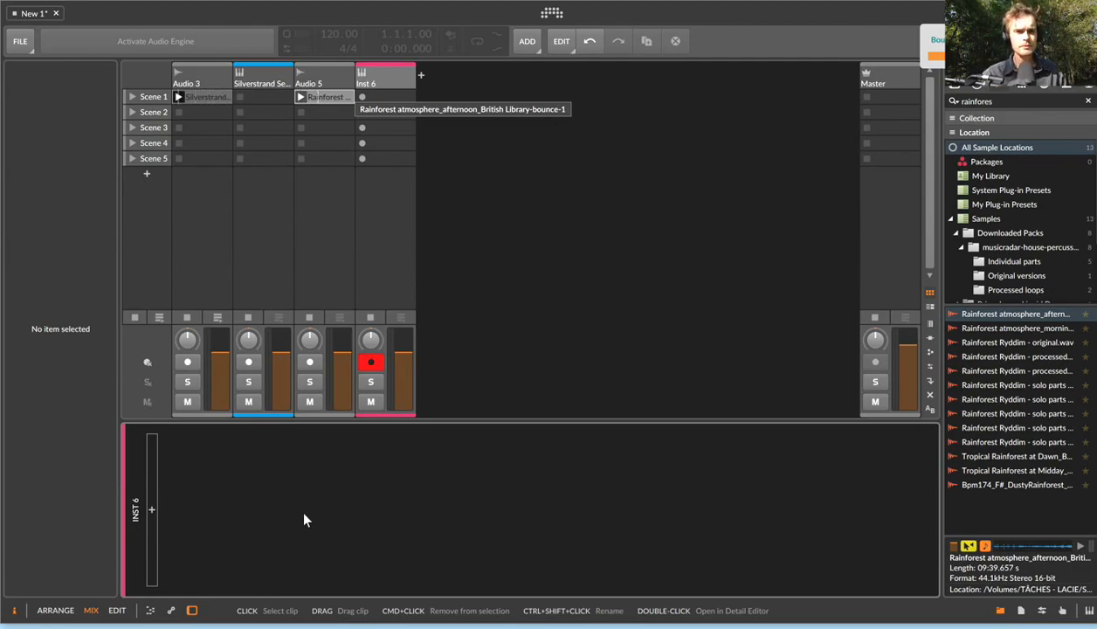
Arm the Silverstrand Sea instrument track and lower its Sampler filter cutoff to 266 Hz.
left_click(249, 362)
left_click(256, 77)
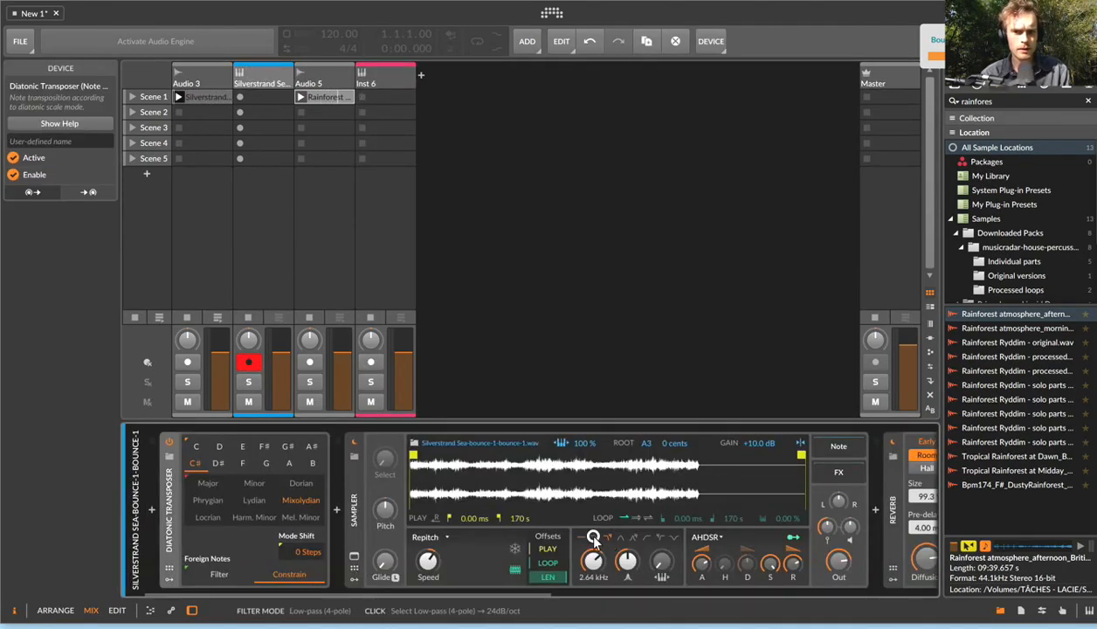
mouse_move(594, 561)
left_mouse_down()
mouse_move(593, 594)
mouse_move(594, 564)
left_mouse_up()
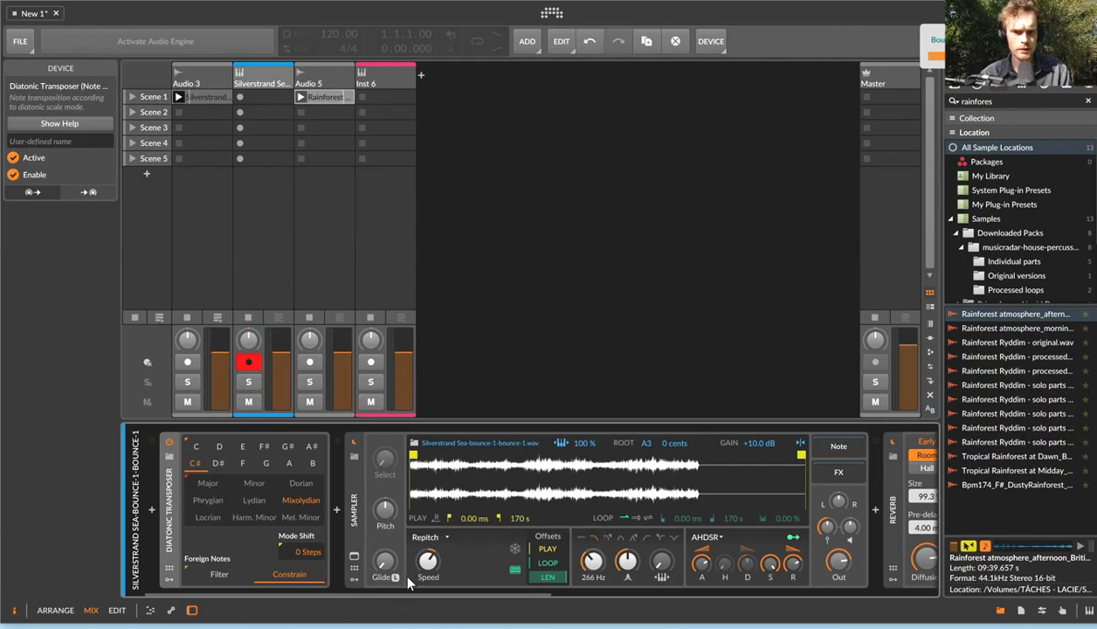
Add an ADSR envelope modulator to the Silverstrand Sea Sampler.
left_click(355, 570)
left_click(379, 459)
type("as")
key("BackSpace")
key("Down")
key("Return")
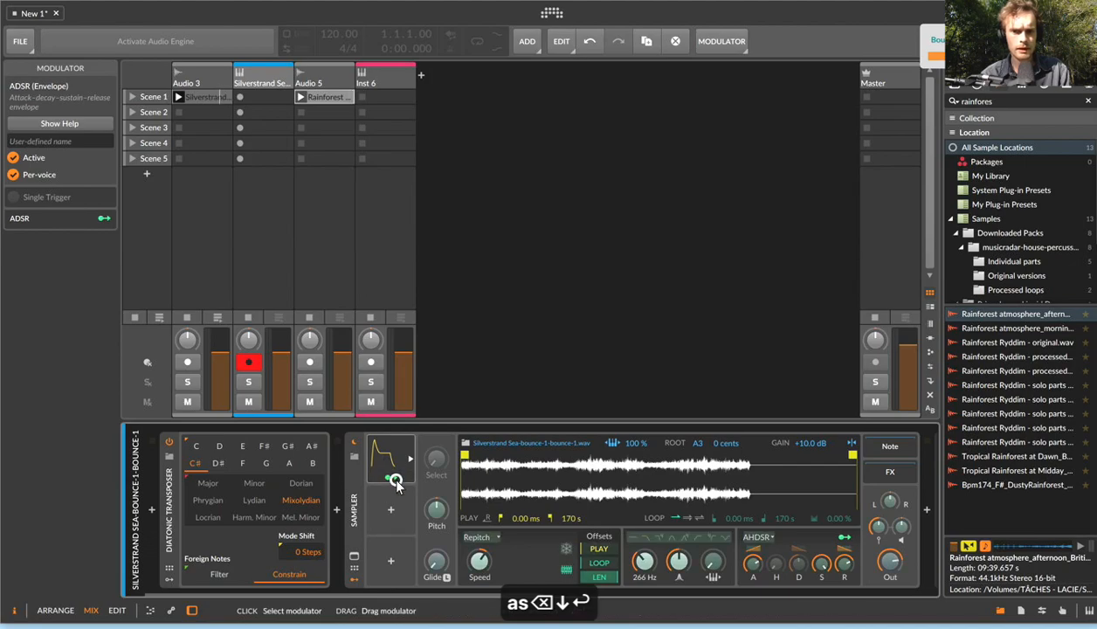
Map the ADSR modulator to the Sampler's filter frequency with an amount of 62.29 and lengthen its attack.
left_click(391, 475)
left_click_drag(645, 562, 650, 569)
left_click(392, 477)
double_click(393, 452)
left_click_drag(442, 570, 441, 558)
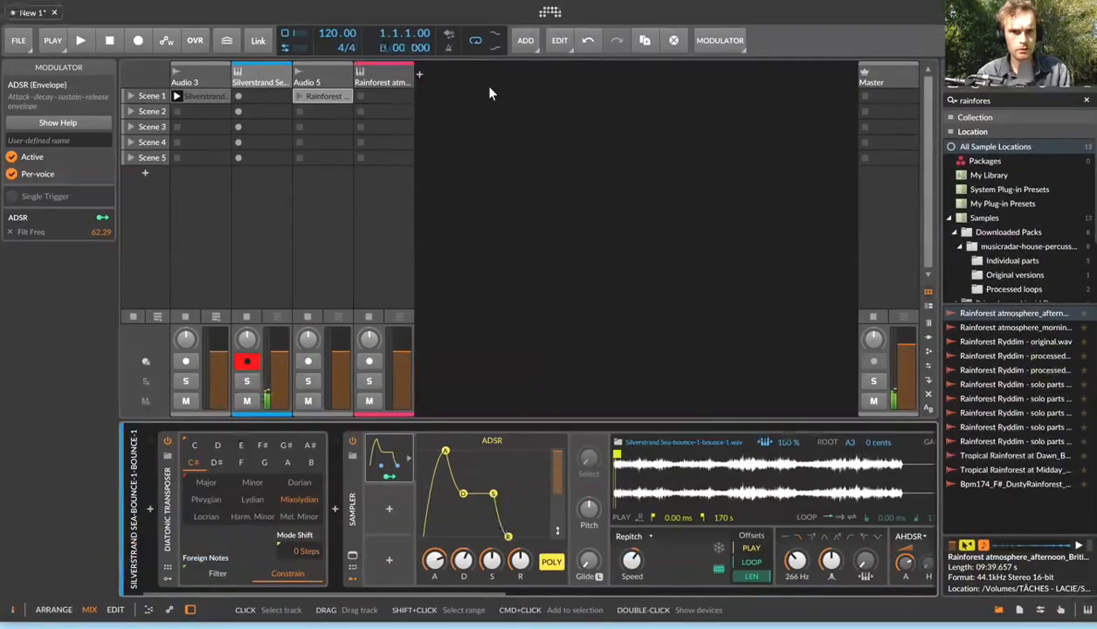
Set the Rainforest Sampler's root note to A3 and its keytracking to 100 %.
left_click(382, 72)
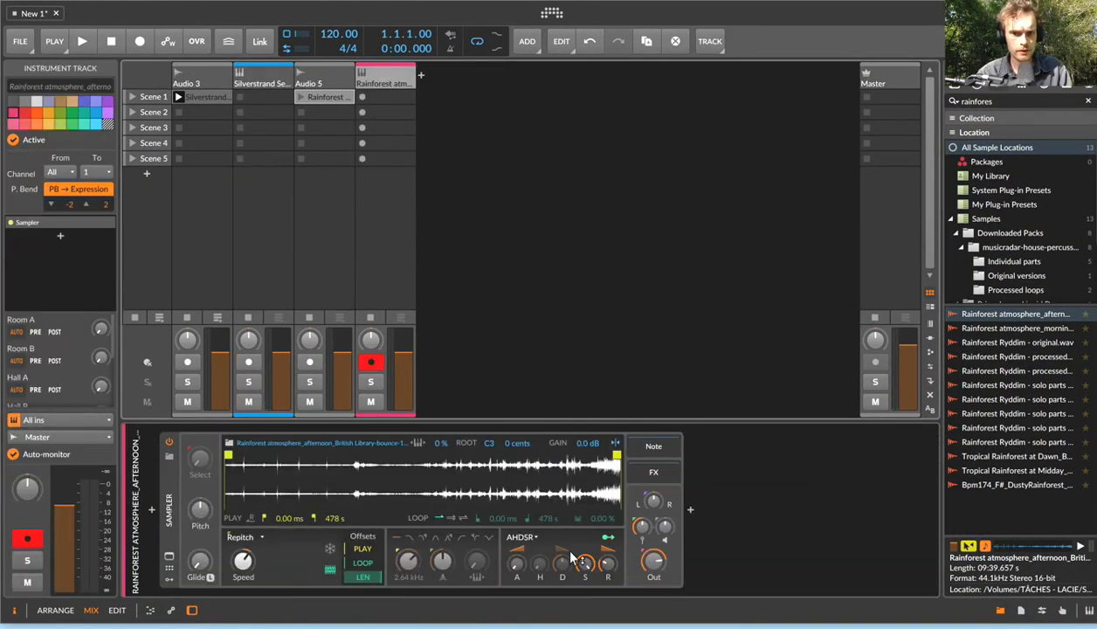
left_click(514, 443)
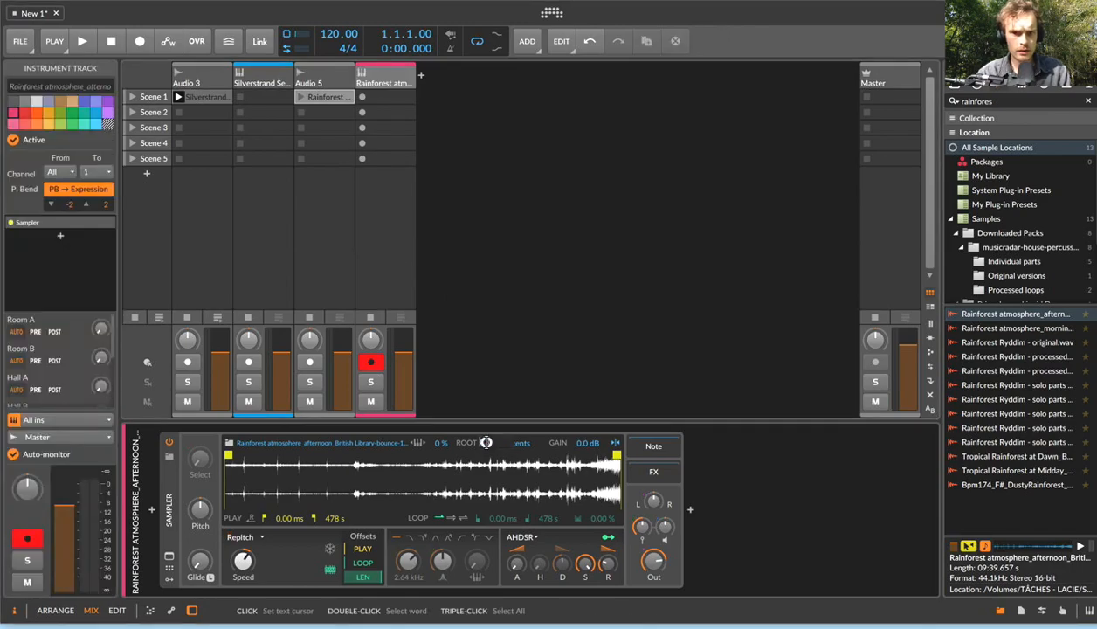
key("BackSpace")
type("A")
key("Return")
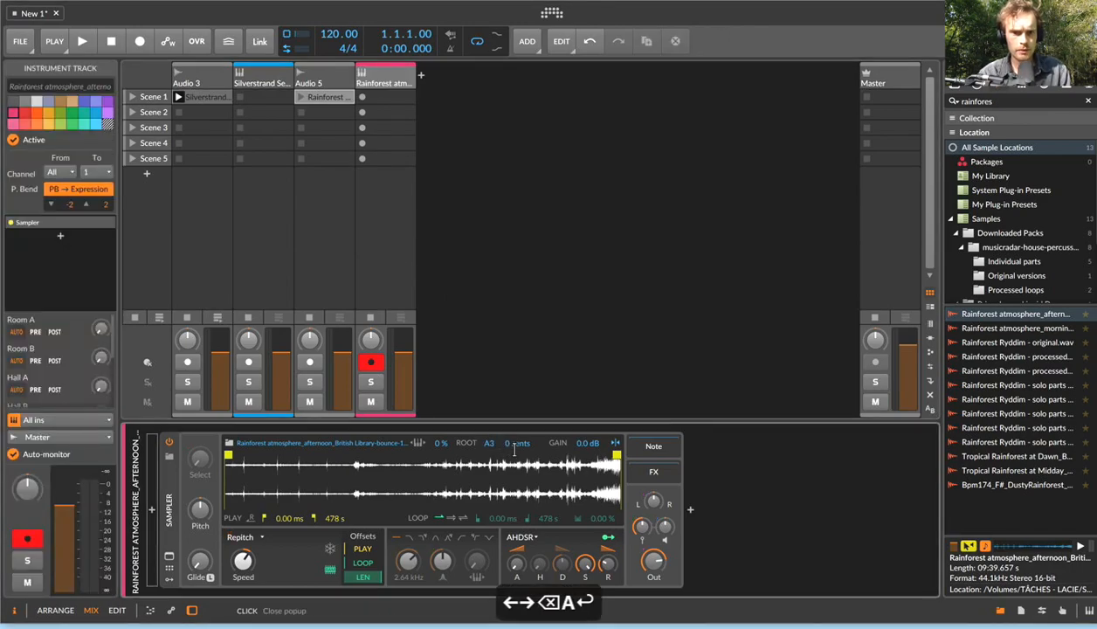
left_click(419, 443)
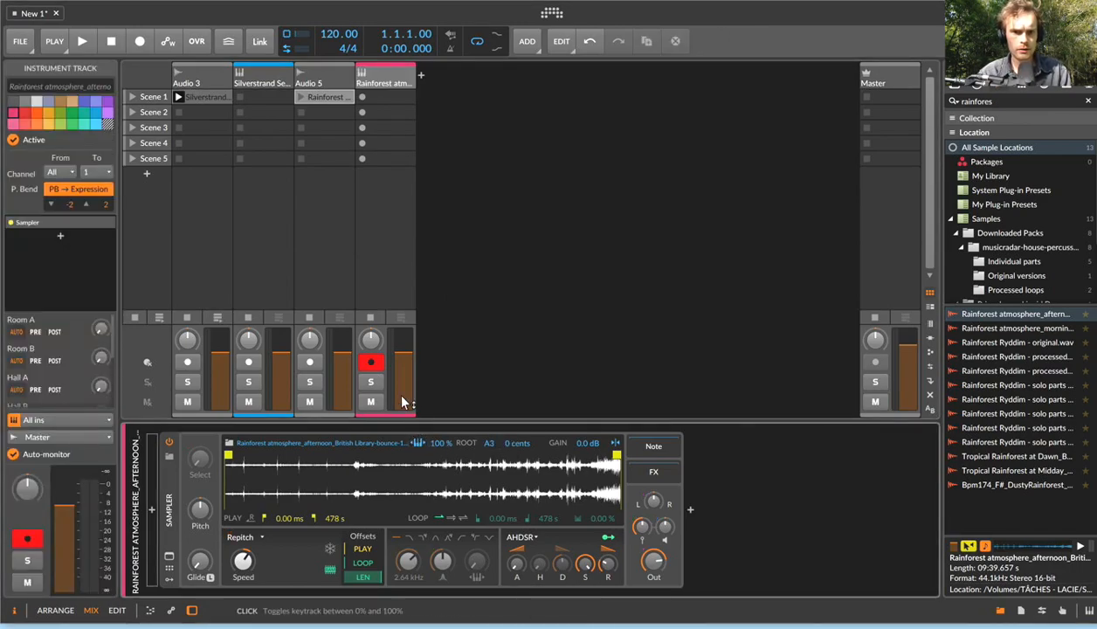
Raise the Rainforest instrument's level with the track volume and a sample gain of +4.5 dB, ending sample playback at 217 s.
left_click(387, 79)
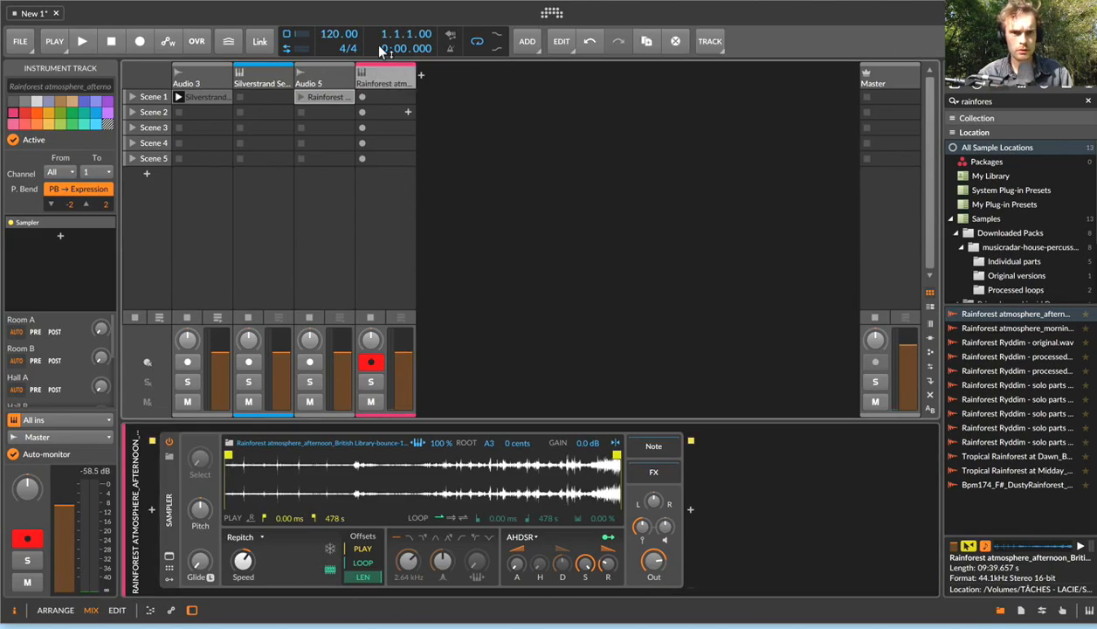
left_click_drag(406, 340, 405, 336)
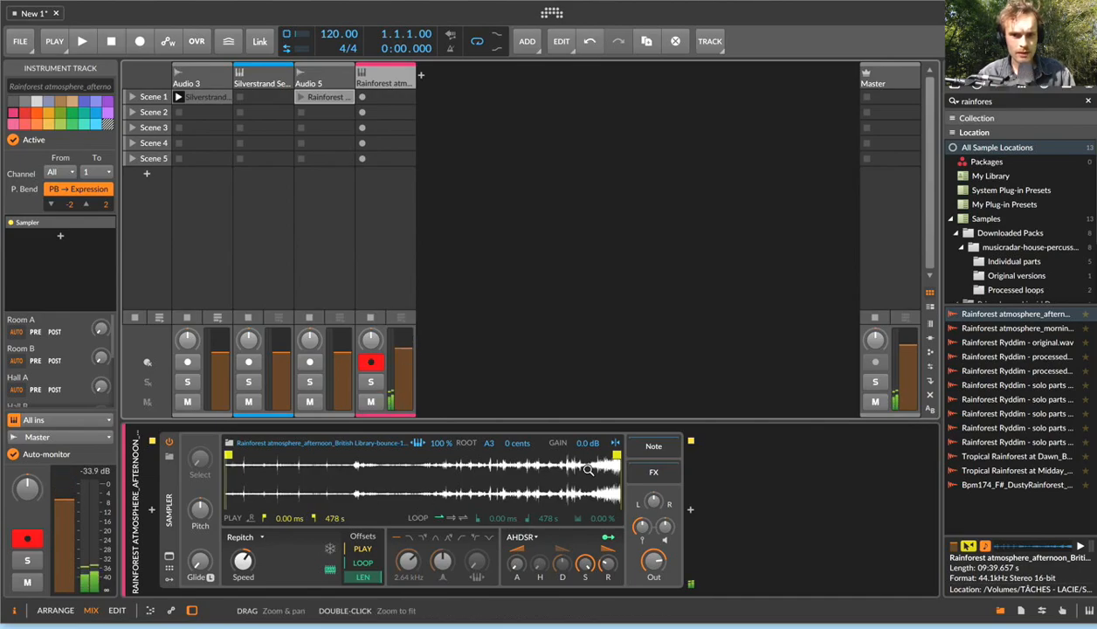
left_click_drag(617, 455, 400, 455)
left_click_drag(587, 443, 587, 438)
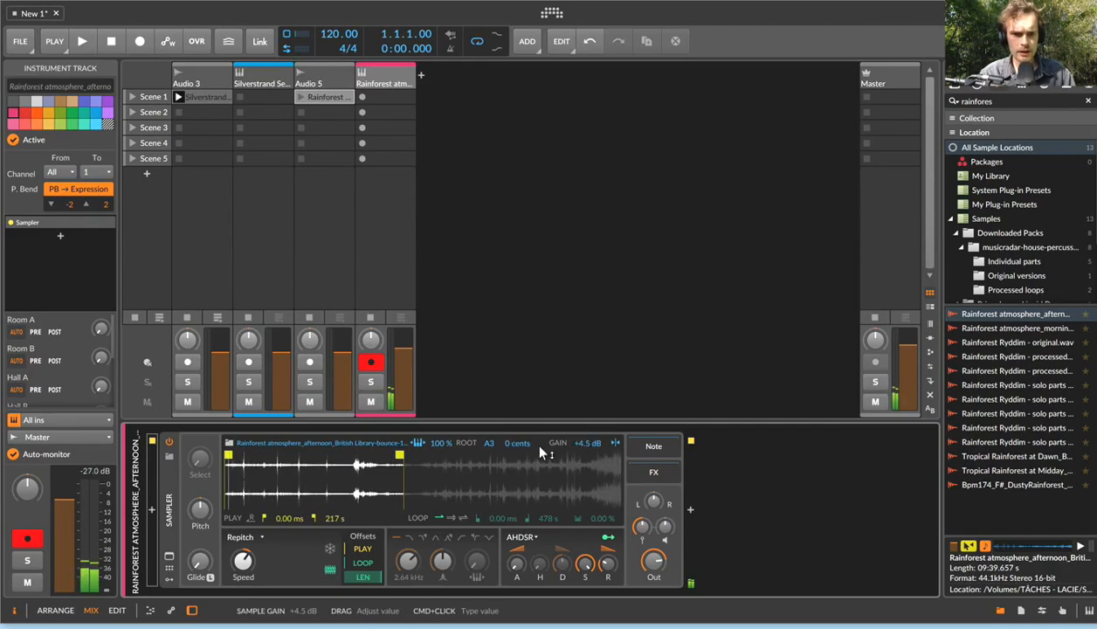
Start the Rainforest sample playback at 21.0 s and lengthen the release of the Sampler's AHDSR envelope.
mouse_move(228, 455)
left_mouse_down()
mouse_move(238, 456)
mouse_move(238, 478)
left_mouse_up()
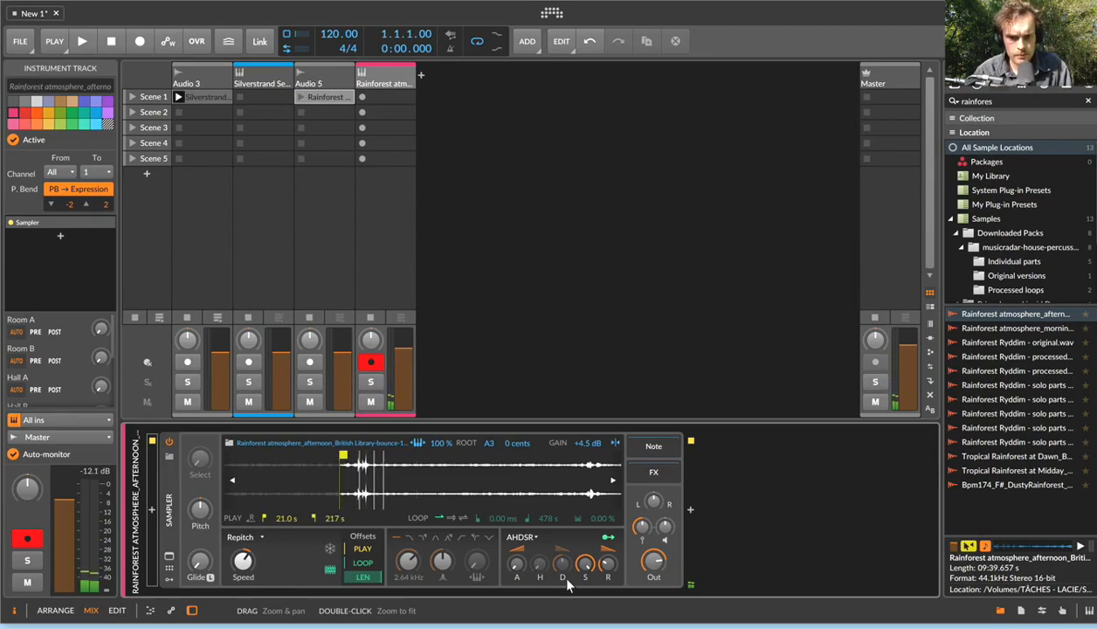
left_click_drag(612, 564, 612, 568)
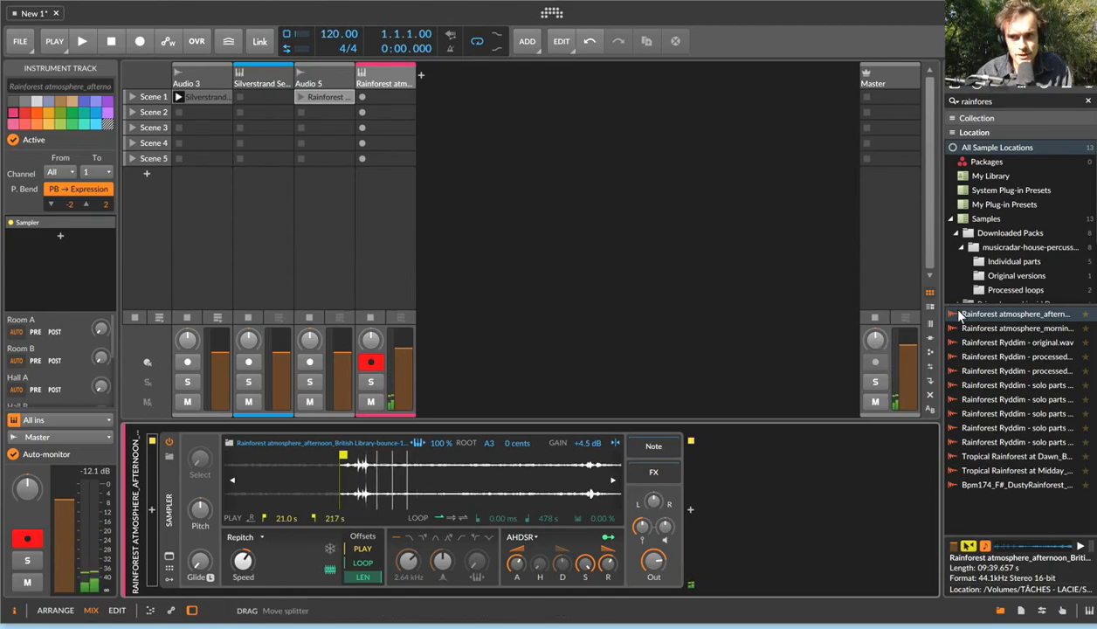
left_click(1068, 314)
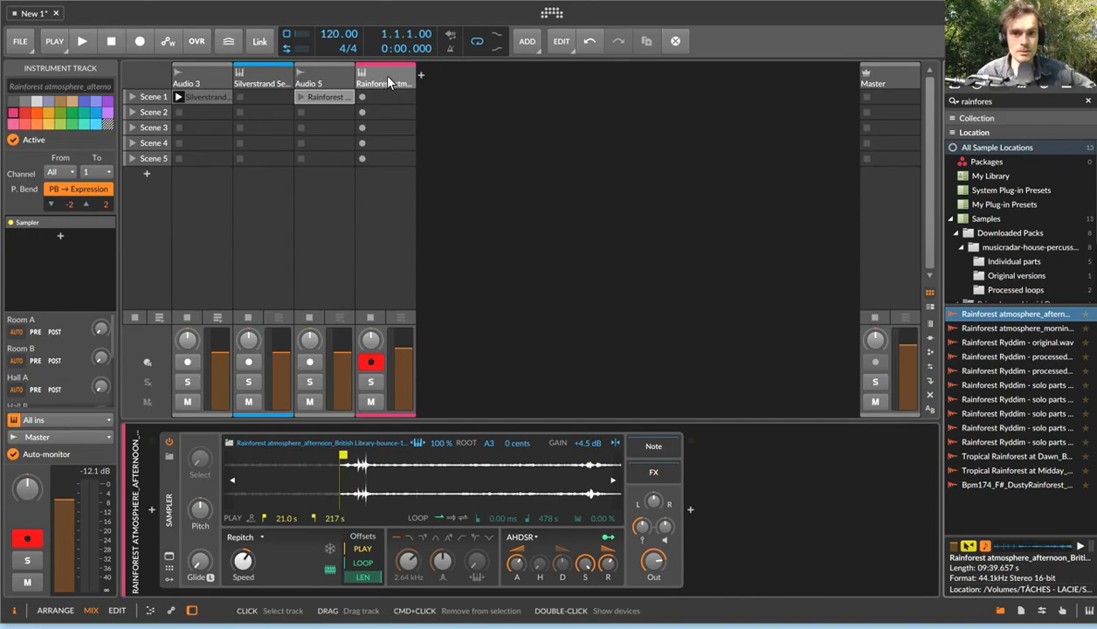
left_click(661, 0)
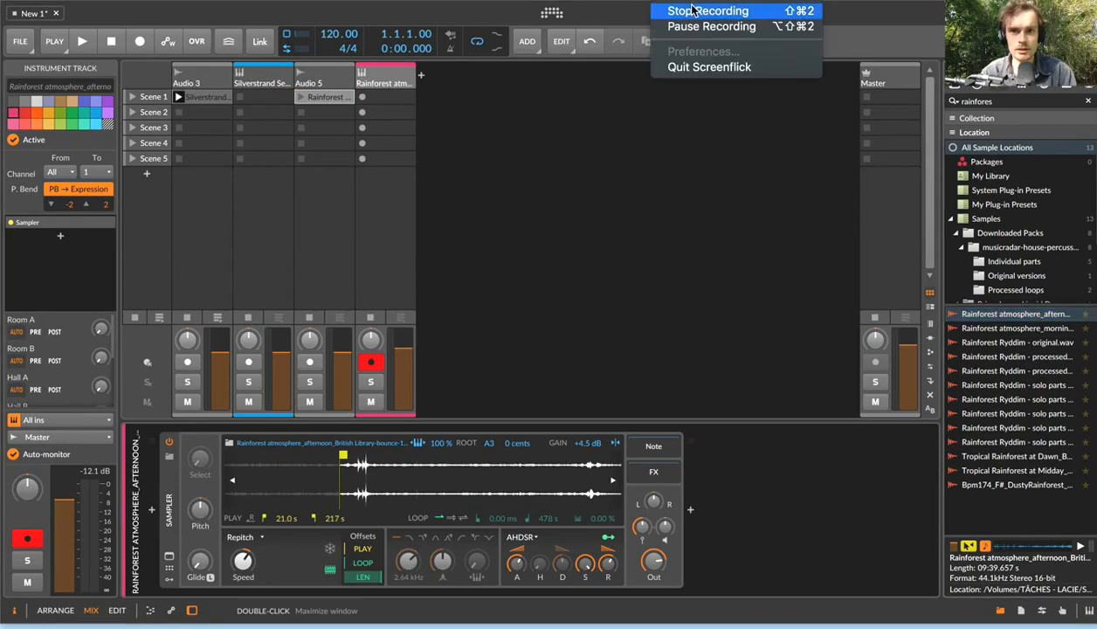